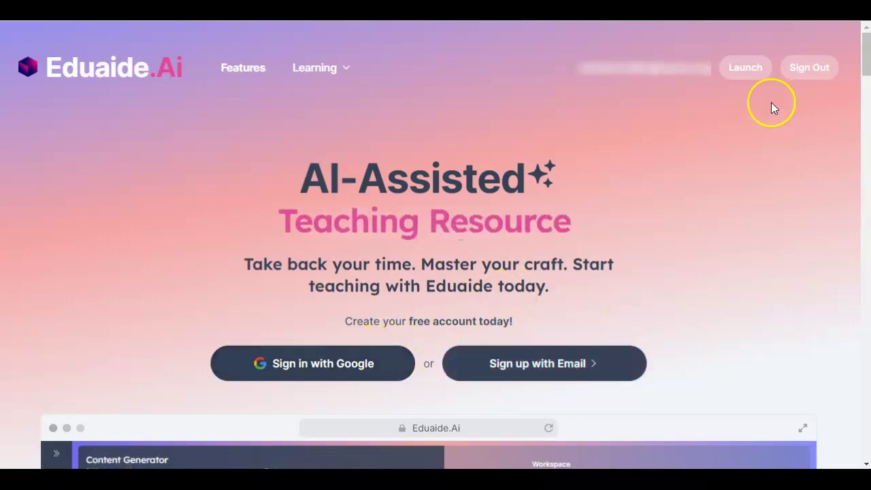
Launch the Content Generator and set it to Science for 3rd Grade Students
click(751, 70)
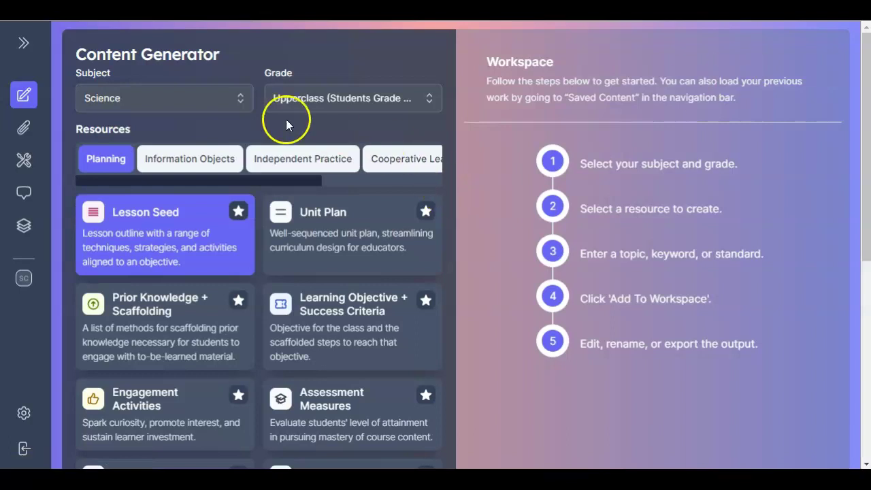
click(161, 100)
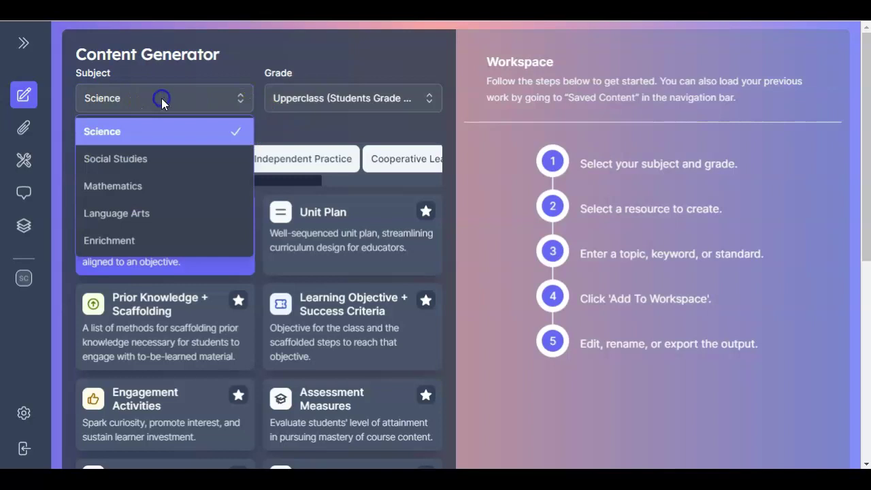
click(162, 98)
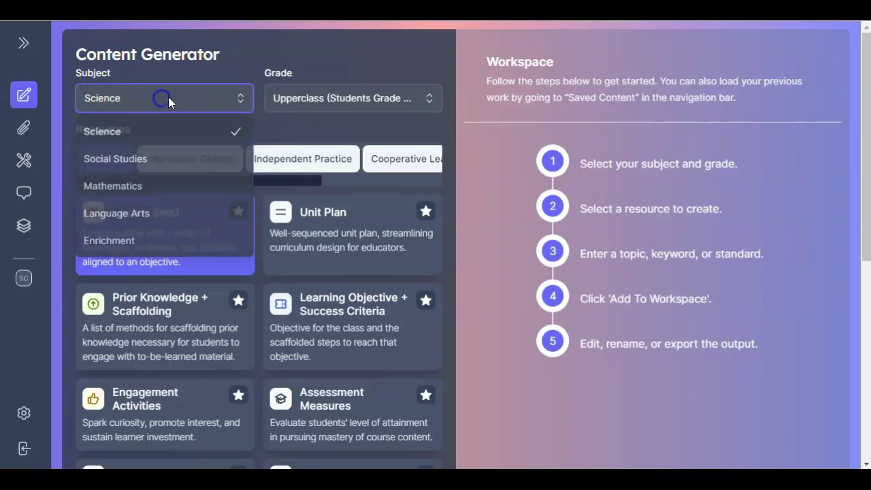
click(359, 96)
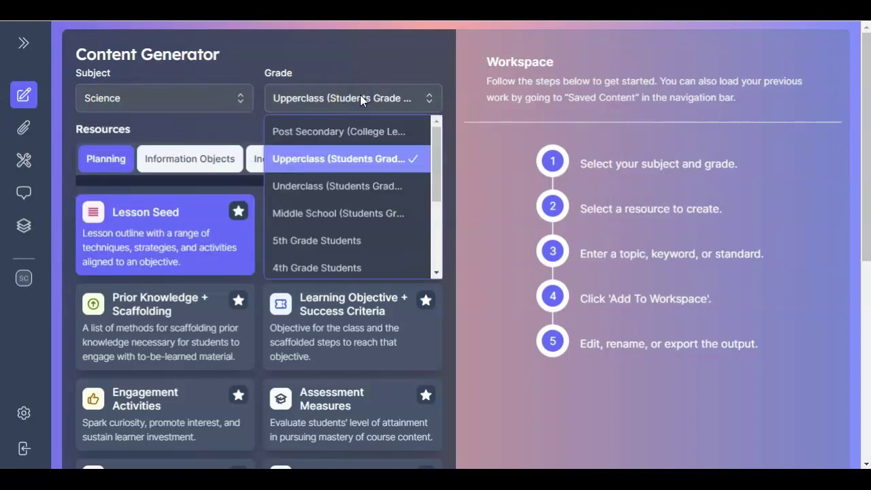
scroll(361, 184, down, 2)
click(354, 224)
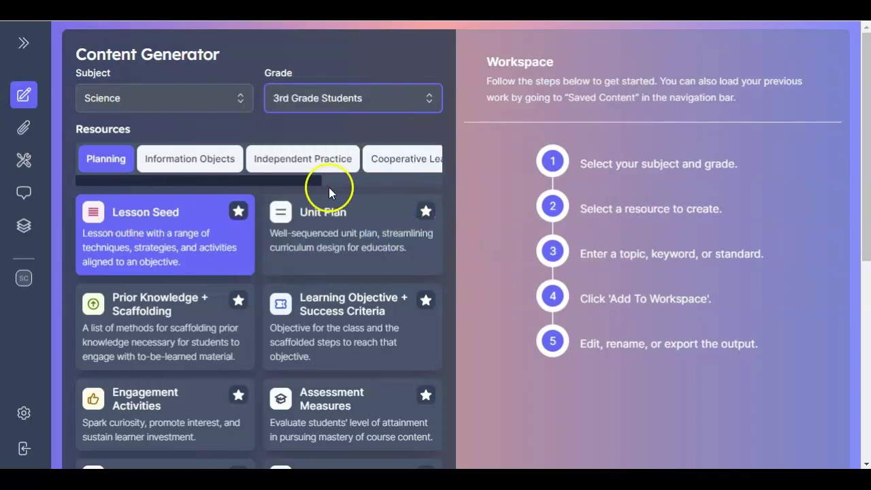
Enter 'animal habitats' as the topic and enhance it into a full learning objective
scroll(436, 202, down, 6)
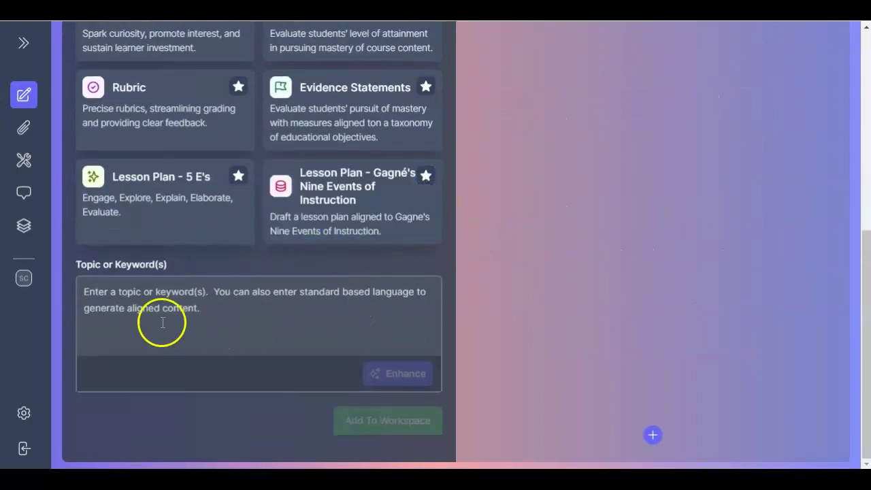
click(148, 293)
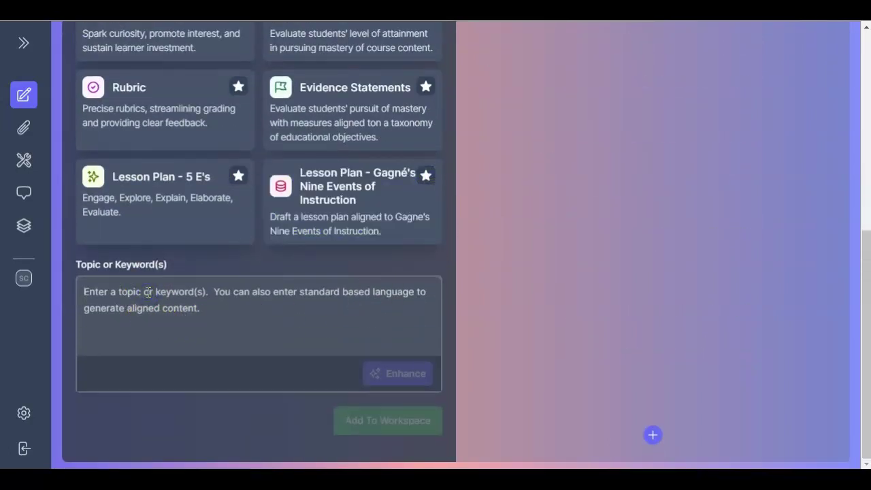
text(animal)
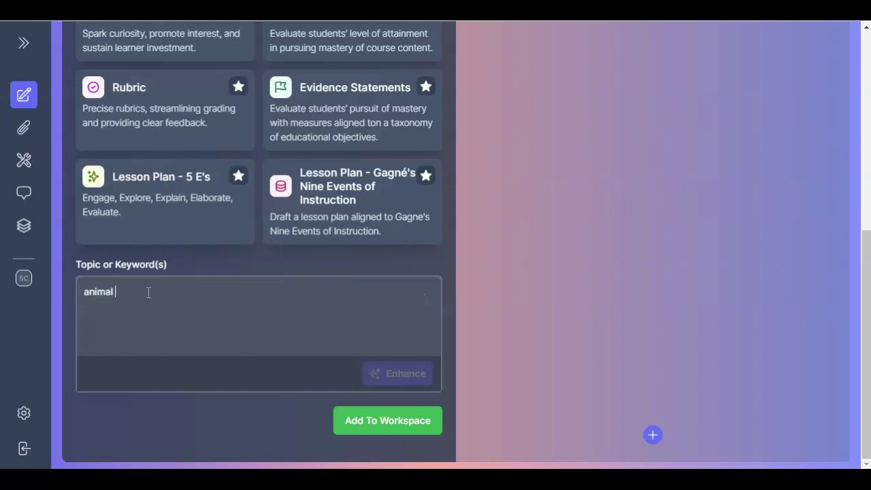
text( habitats)
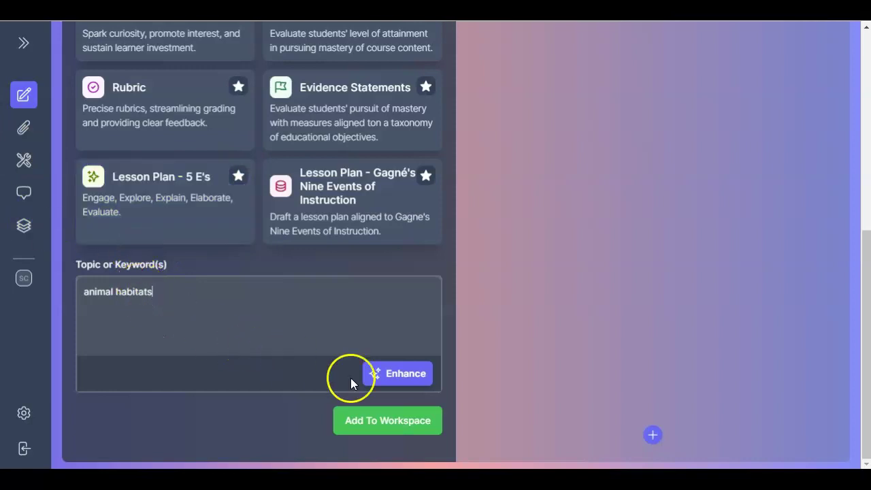
click(398, 377)
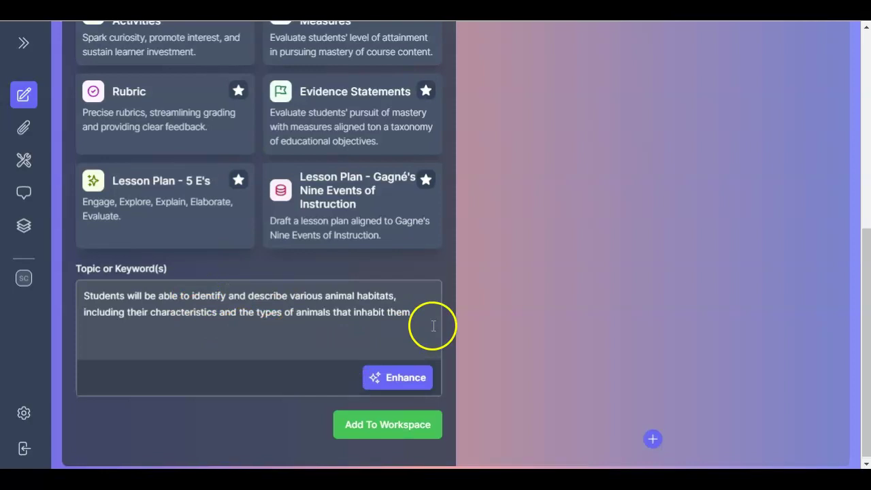
Generate the animal habitats Lesson Seed into the workspace and scroll through its sections
scroll(432, 324, up, 5)
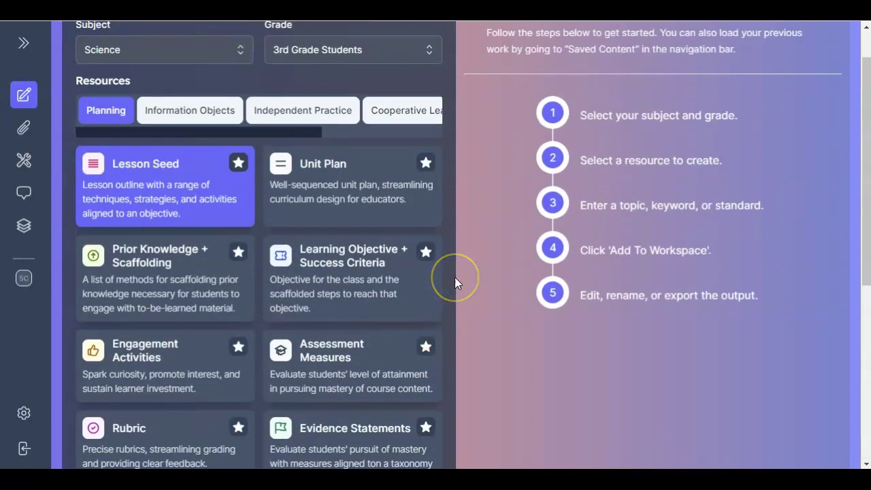
scroll(455, 277, up, 1)
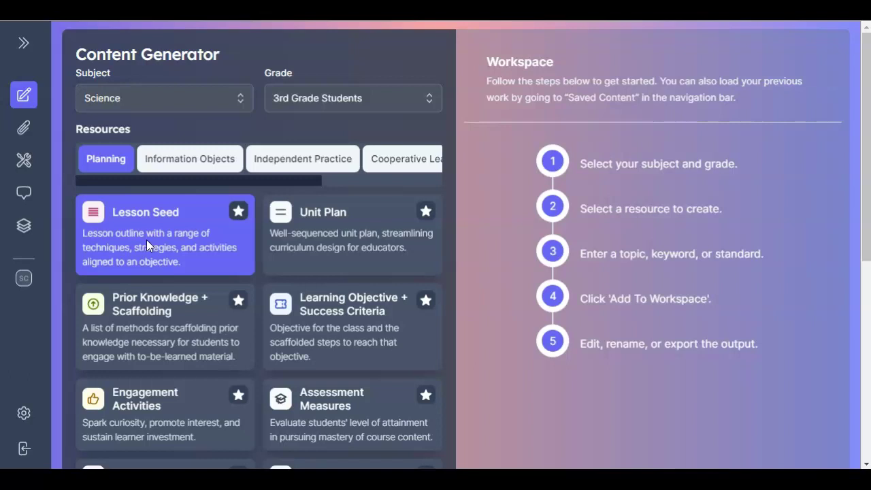
scroll(384, 268, down, 1)
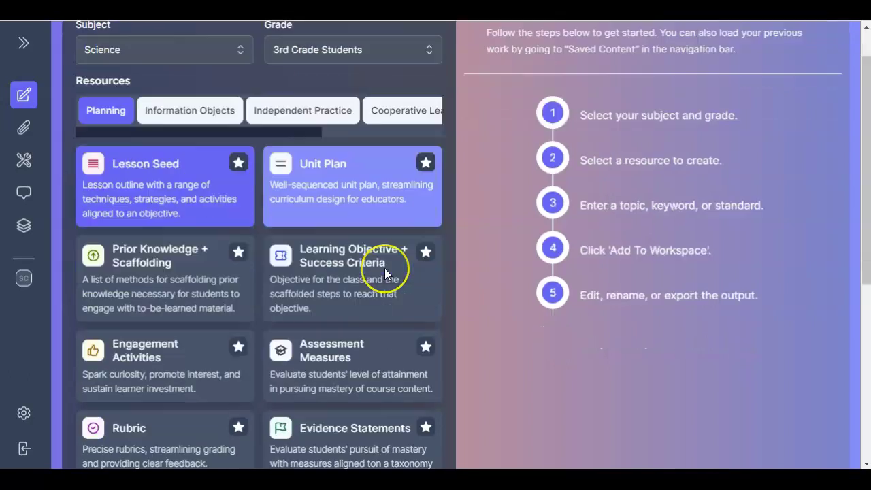
scroll(385, 268, down, 7)
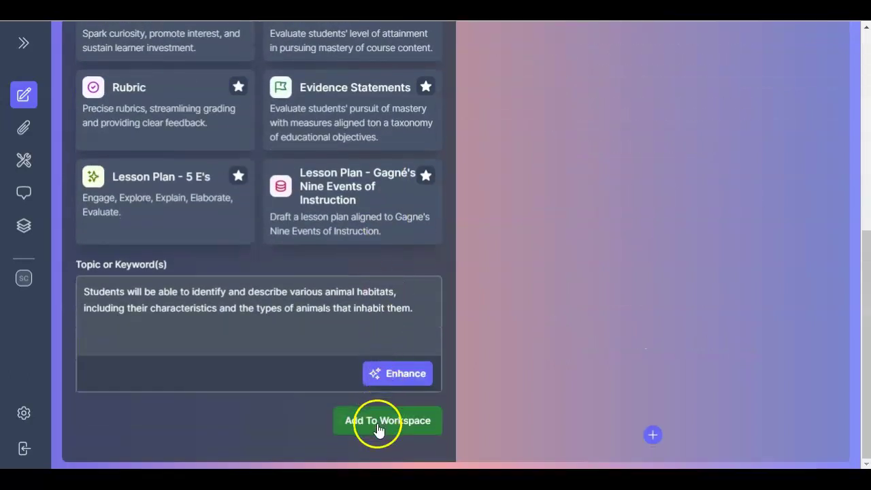
click(379, 423)
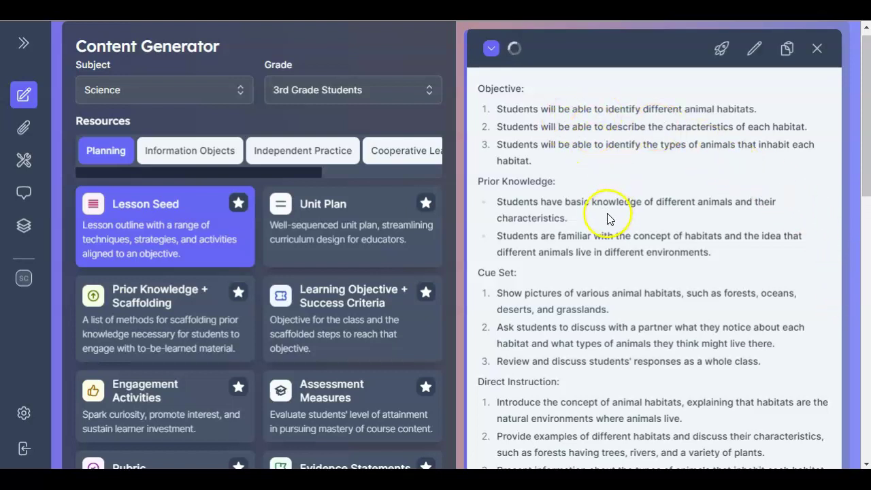
scroll(605, 215, down, 3)
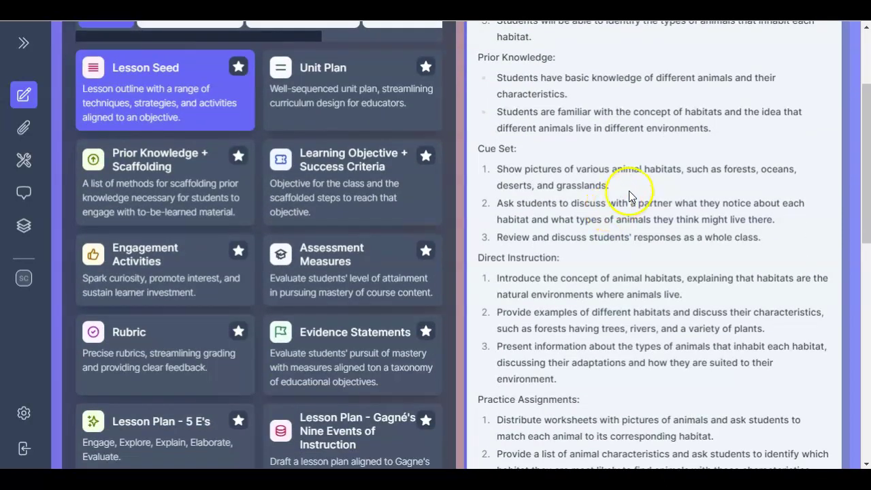
scroll(621, 291, down, 6)
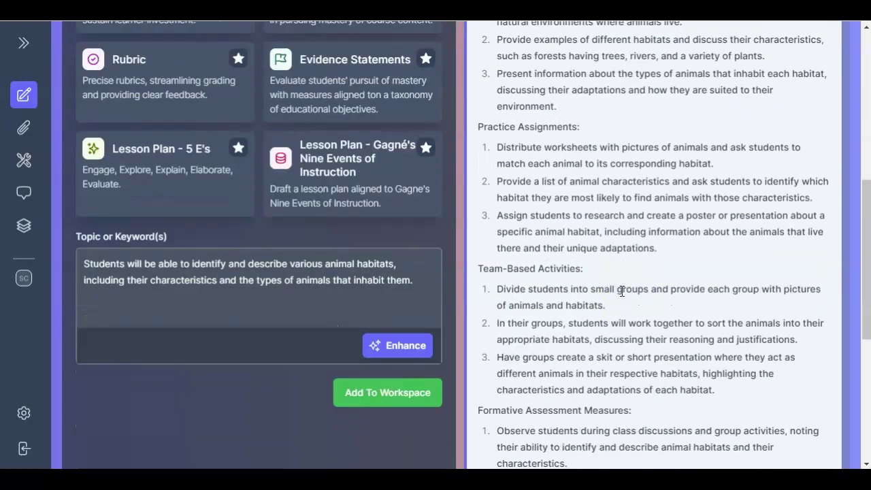
scroll(609, 240, down, 3)
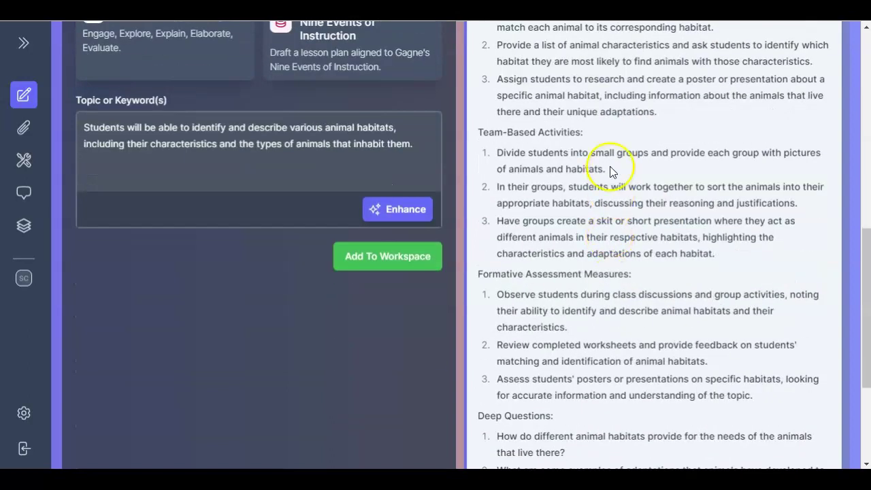
scroll(603, 317, down, 2)
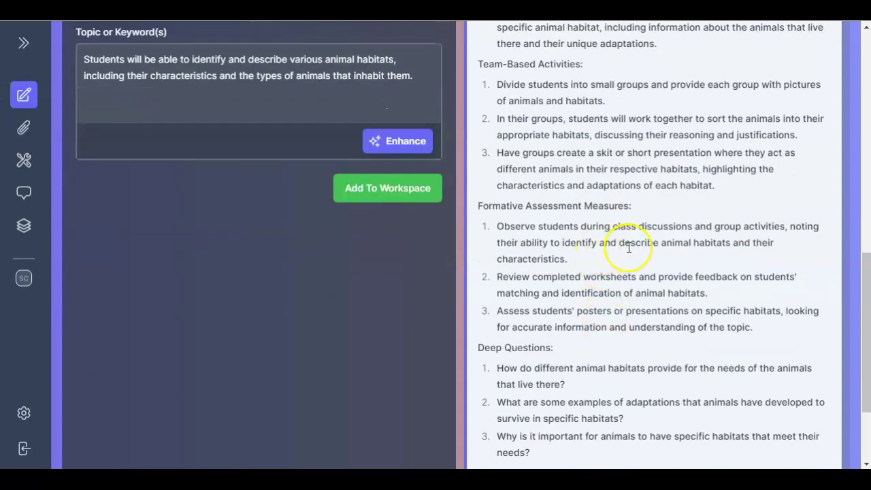
scroll(626, 248, down, 2)
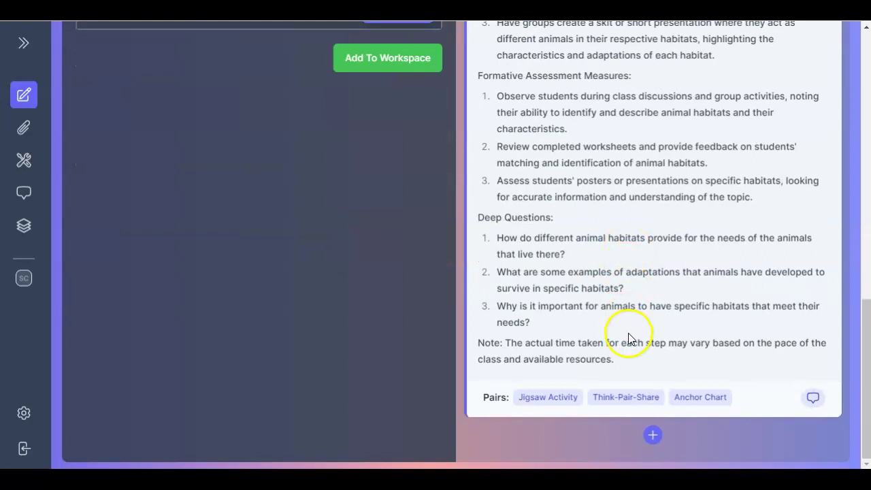
scroll(759, 306, up, 15)
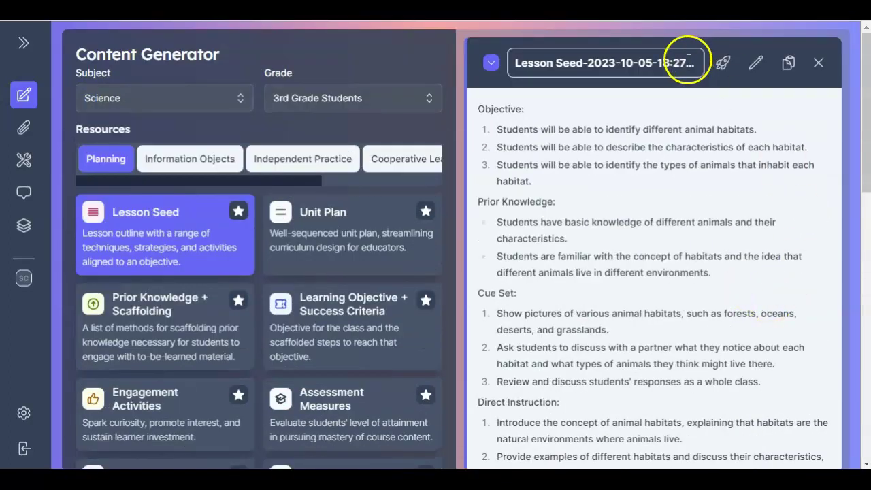
click(755, 63)
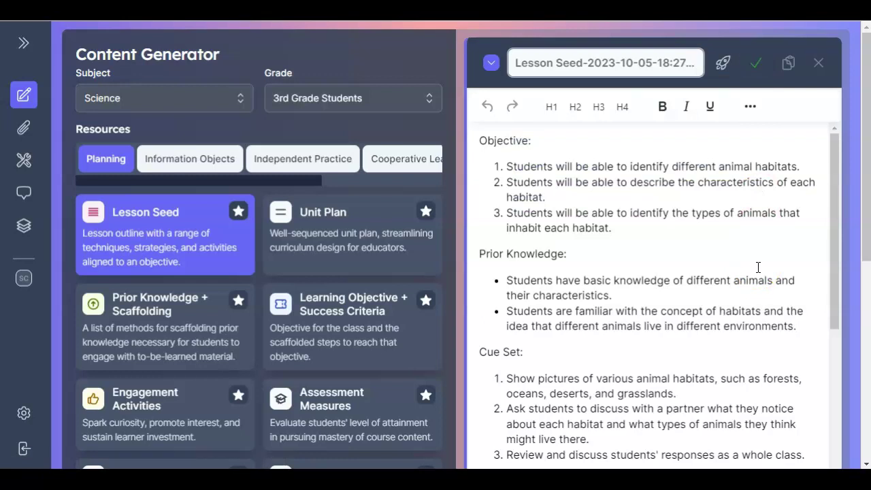
scroll(759, 268, down, 10)
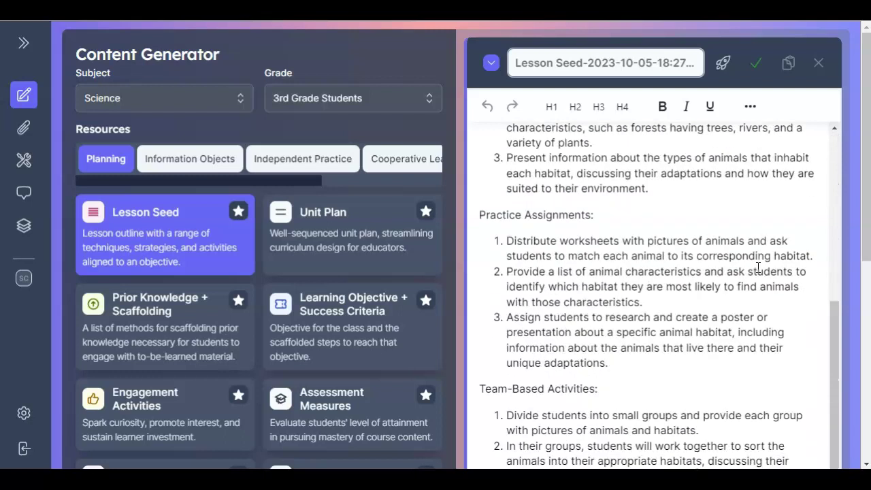
scroll(758, 268, up, 10)
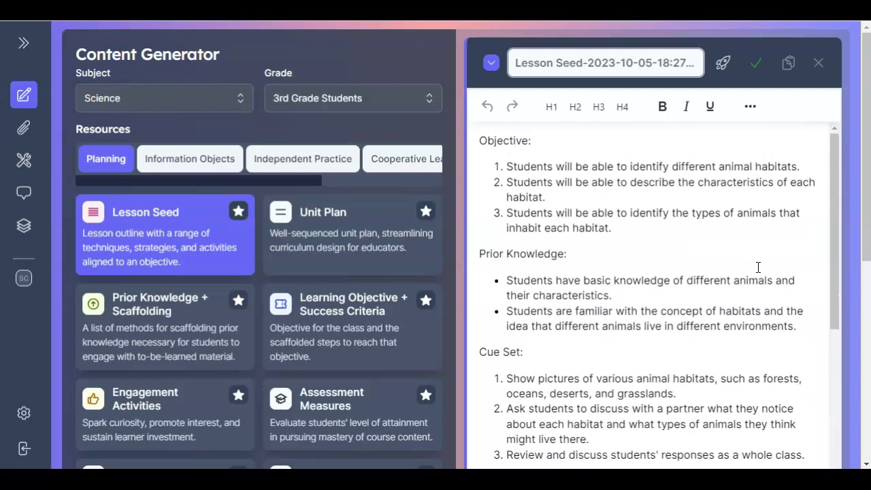
click(756, 63)
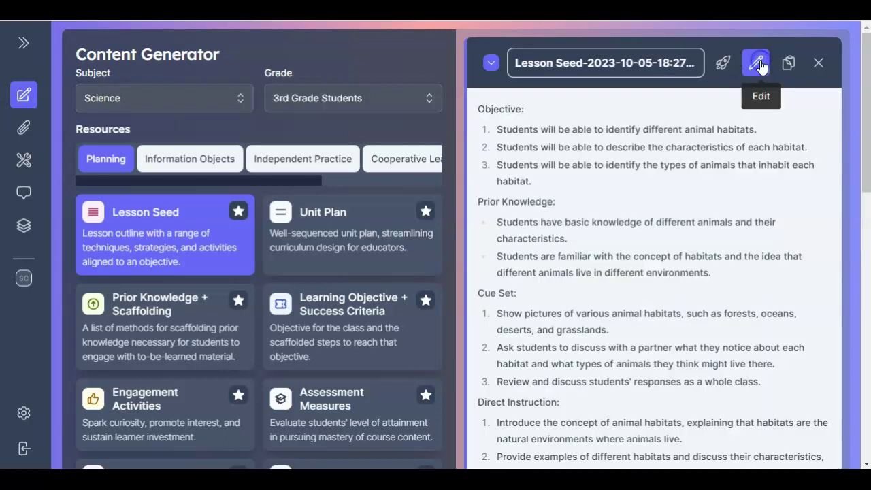
click(723, 66)
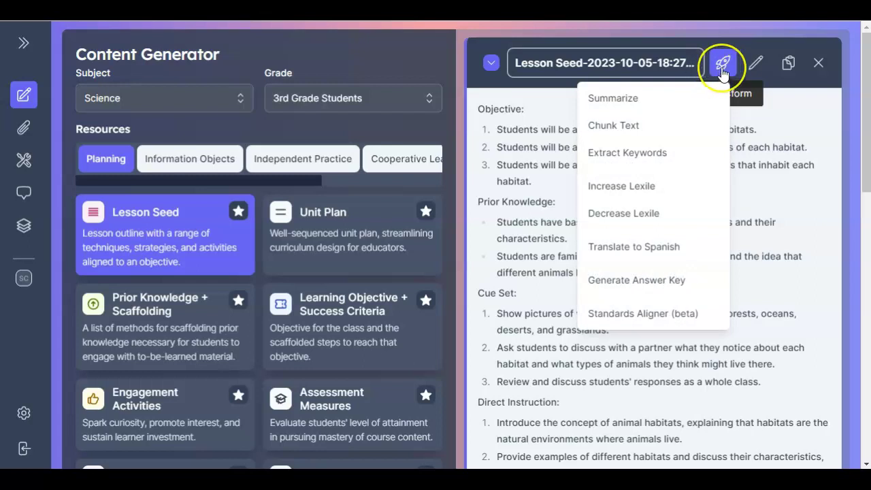
click(723, 66)
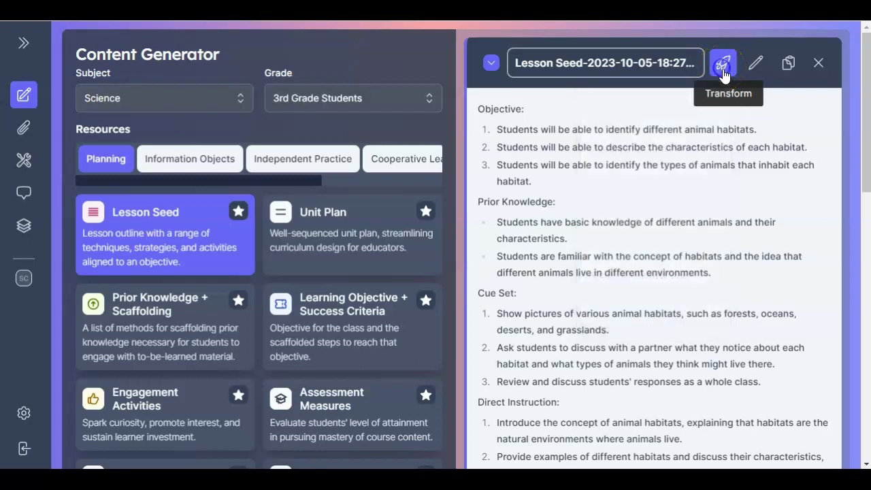
click(789, 66)
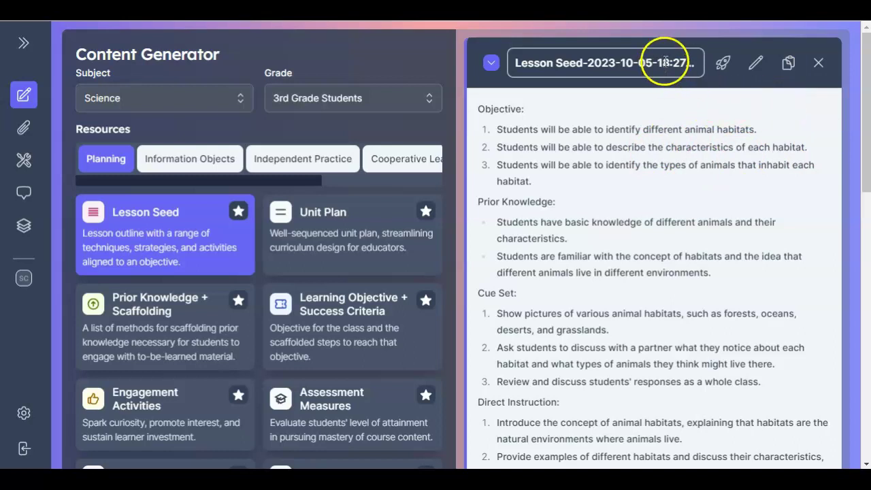
Retitle the lesson 'Animal Habitat Lesson Seed' and collapse its card
click(632, 63)
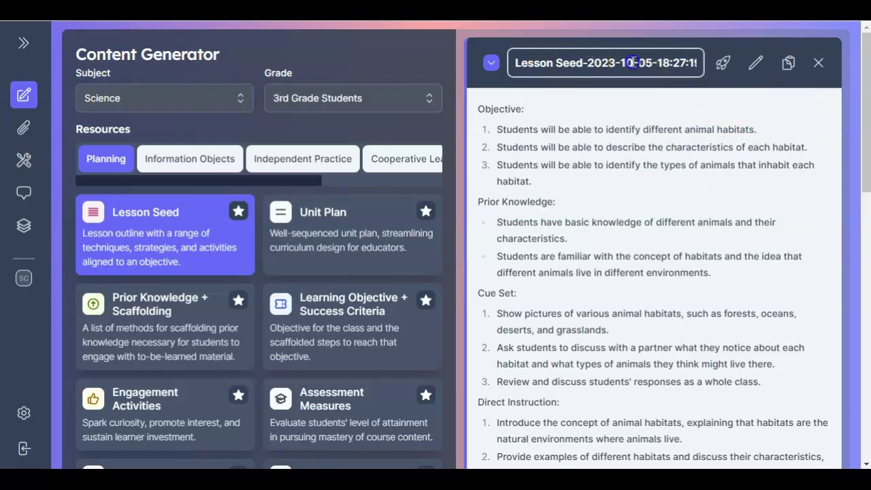
triple_click(678, 63)
text(Ani)
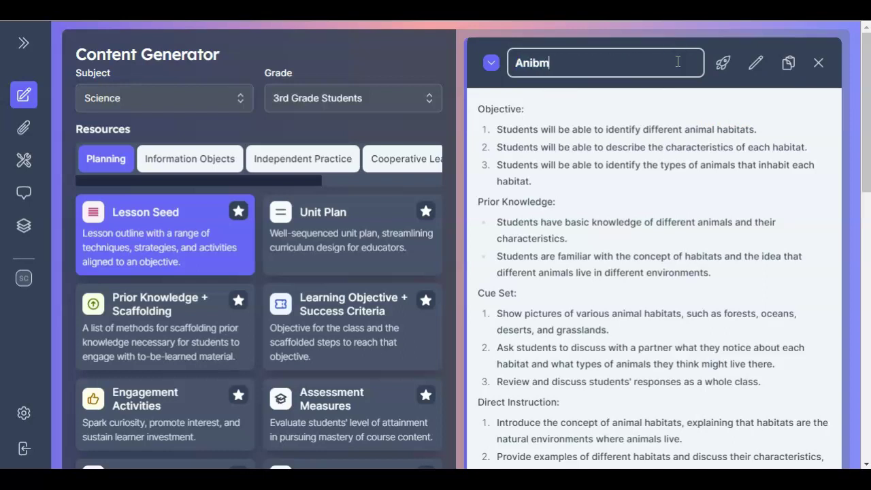
text(mal Habirtat Lesson Seed)
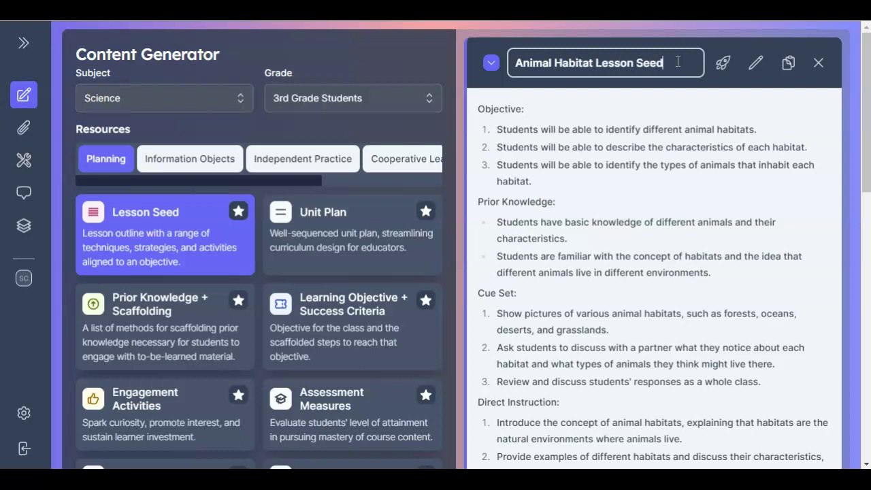
click(491, 66)
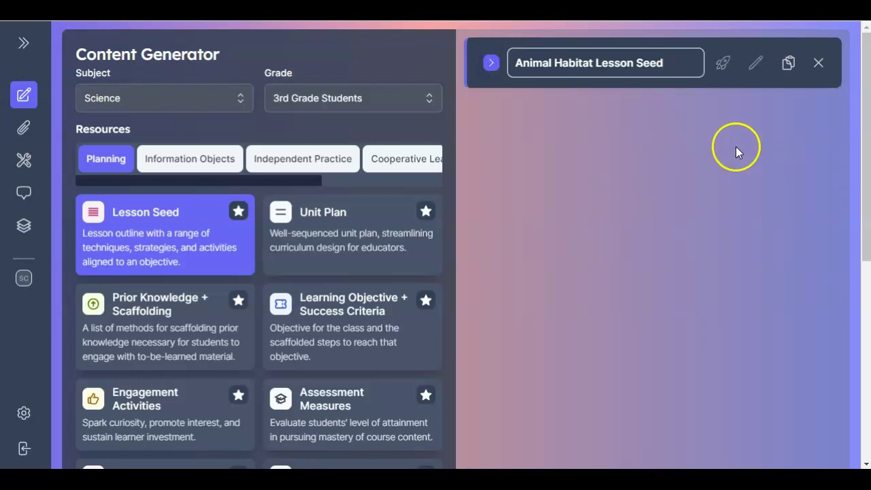
Add the Lesson Plan - 5 E's resource to the workspace
scroll(390, 279, down, 5)
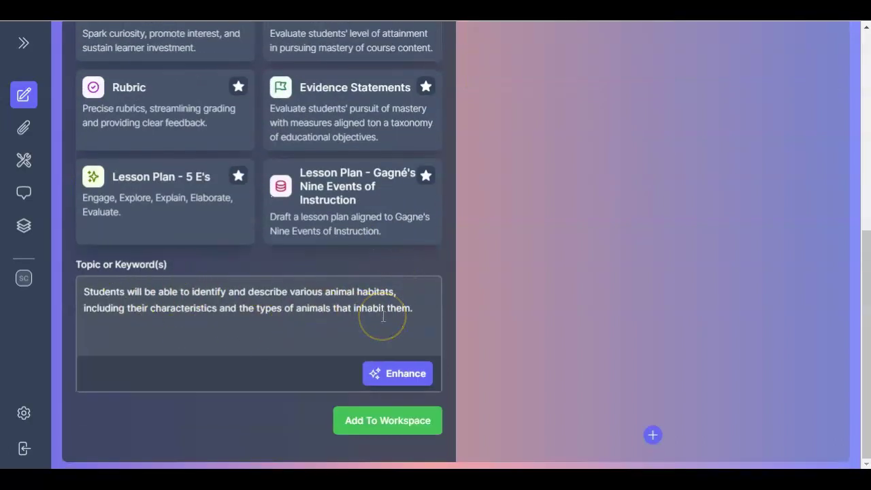
scroll(382, 314, up, 5)
scroll(382, 315, down, 3)
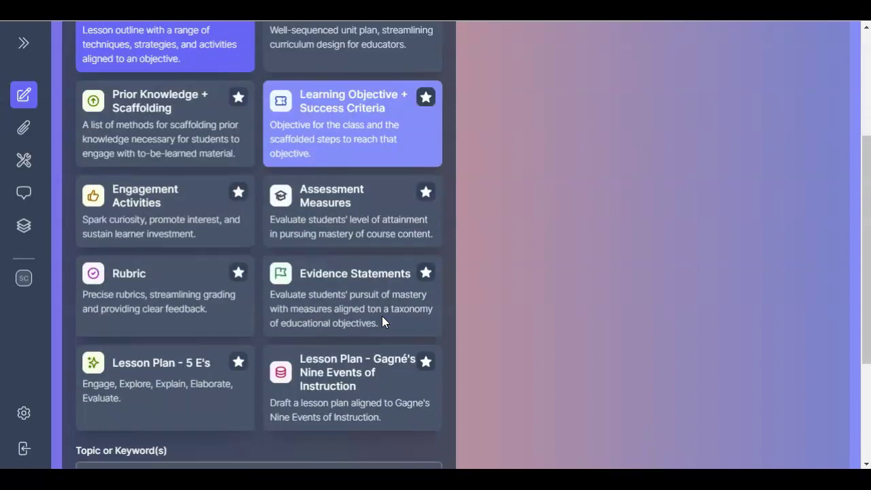
click(164, 334)
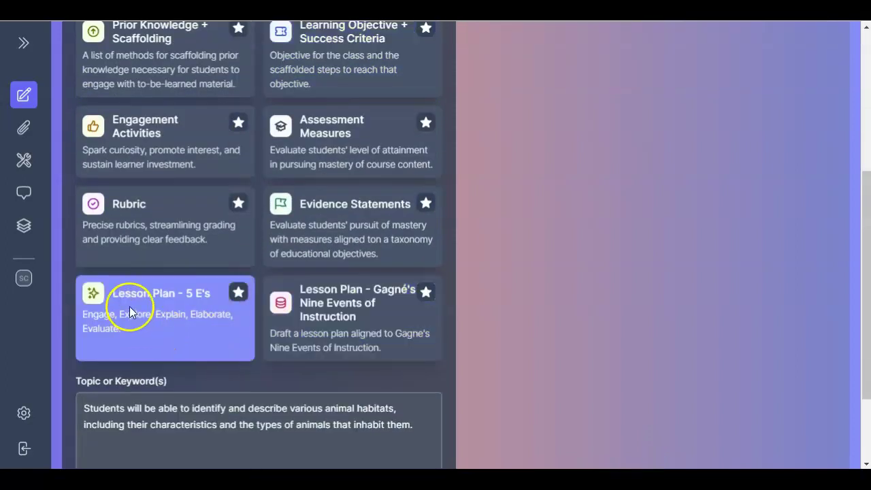
click(293, 332)
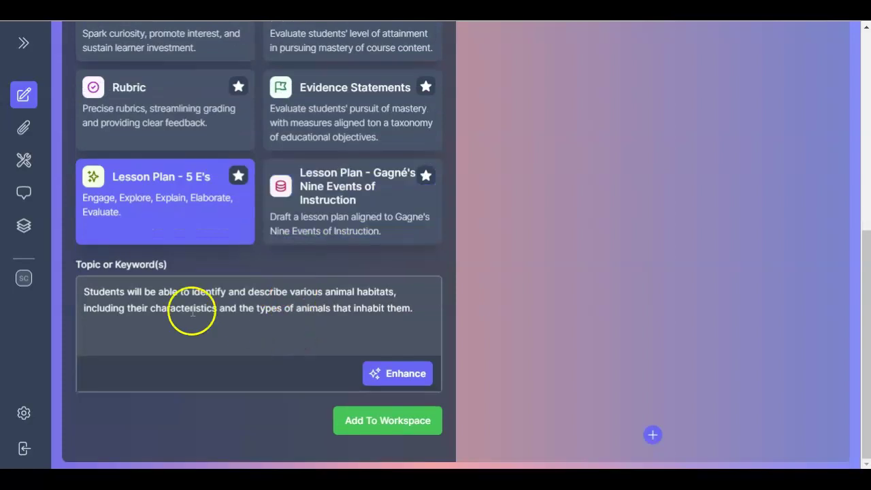
click(366, 426)
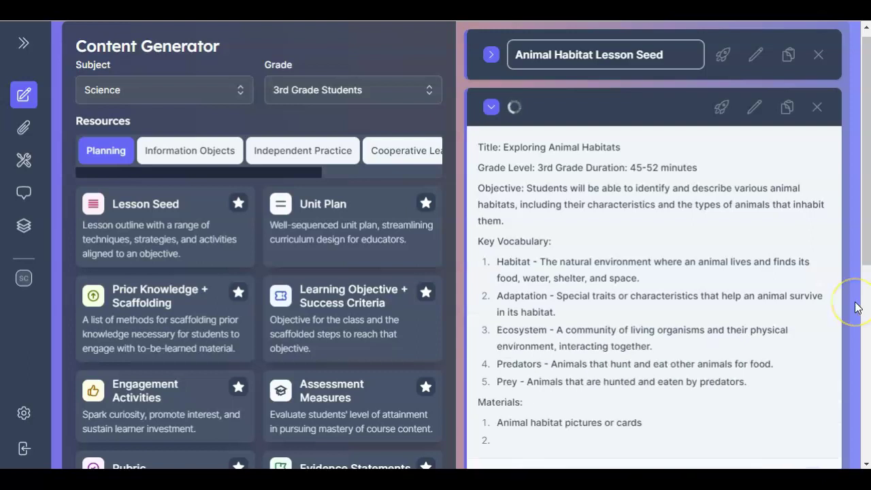
Review the generated Exploring Animal Habitats 5 E's plan and collapse its card
scroll(856, 308, up, 1)
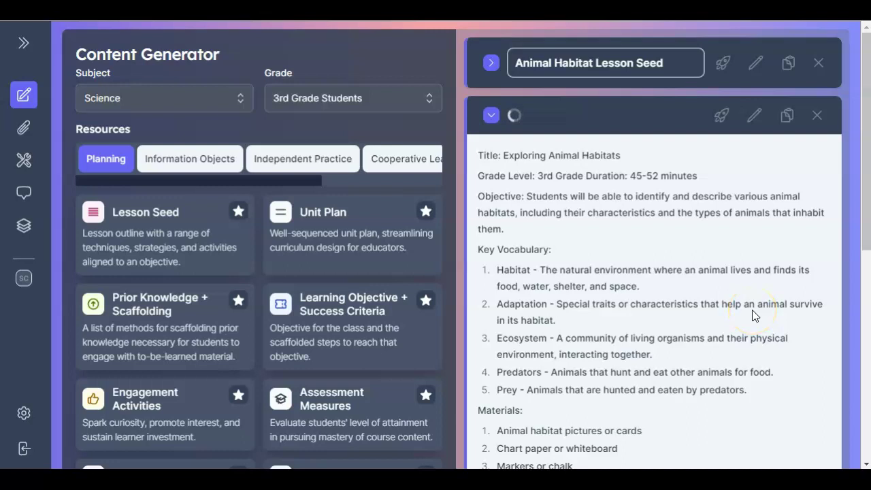
scroll(753, 315, down, 3)
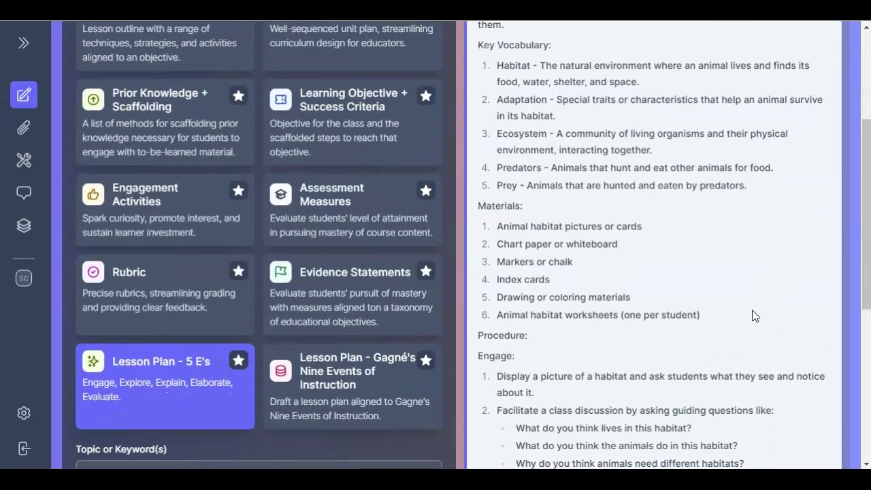
scroll(752, 315, down, 1)
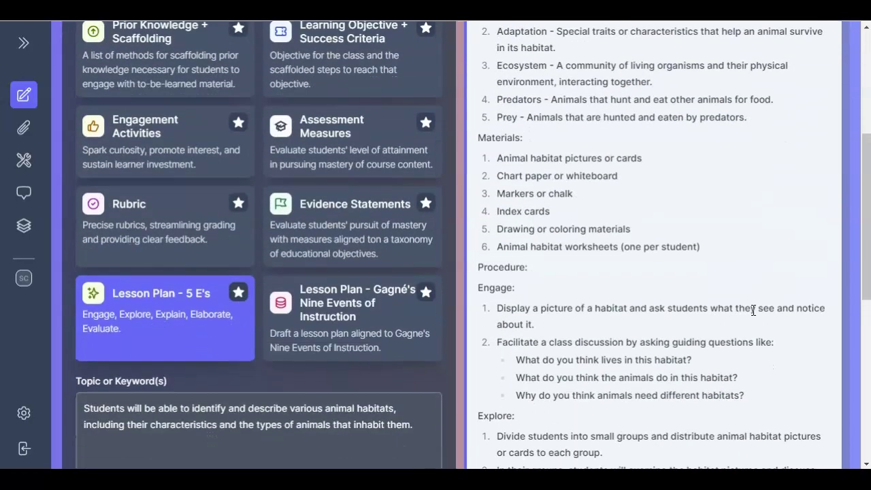
scroll(753, 310, down, 1)
scroll(752, 313, down, 6)
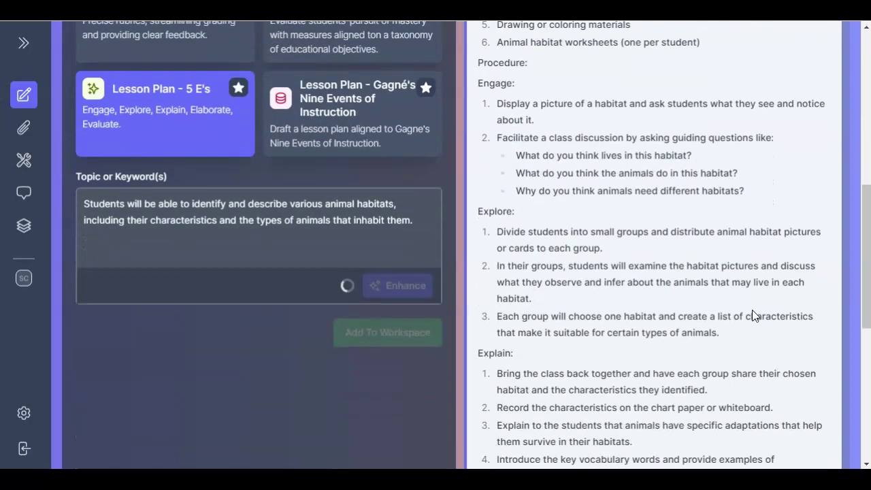
scroll(753, 310, down, 6)
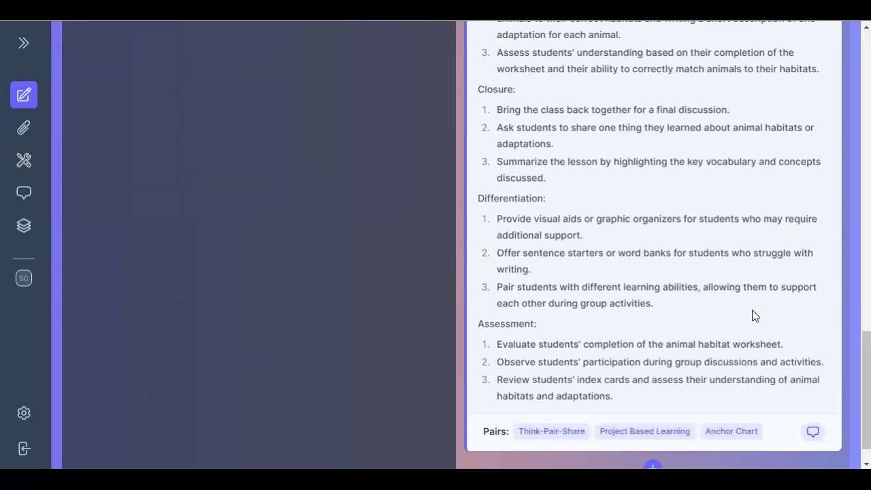
click(755, 305)
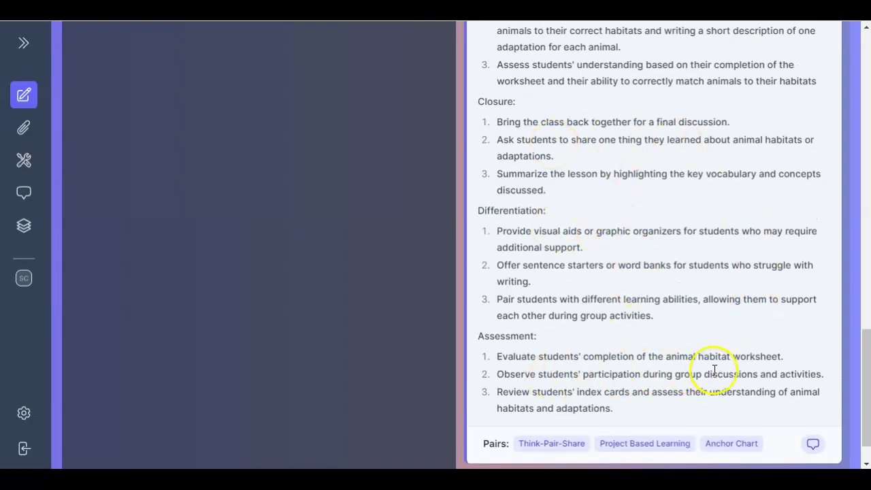
scroll(714, 370, up, 15)
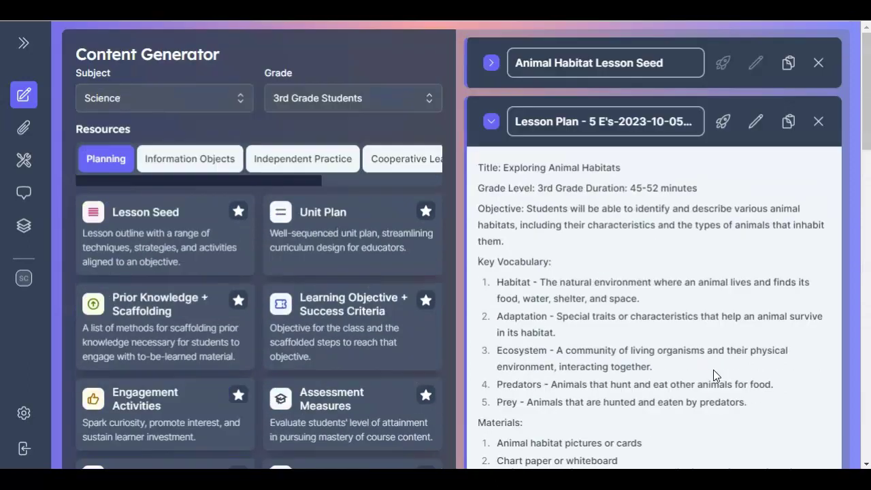
click(616, 127)
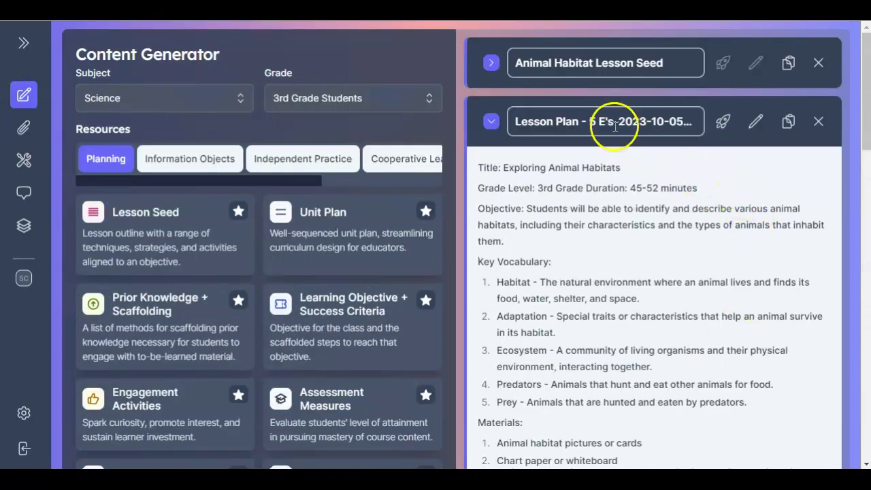
click(723, 121)
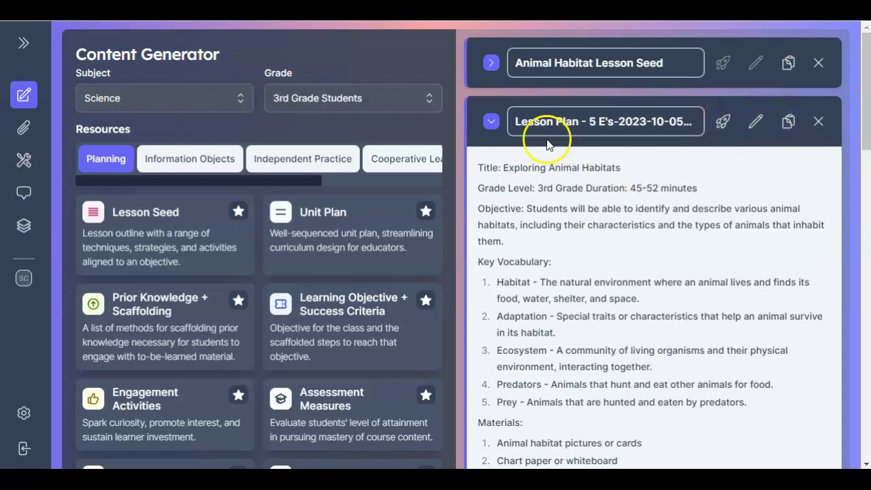
click(493, 122)
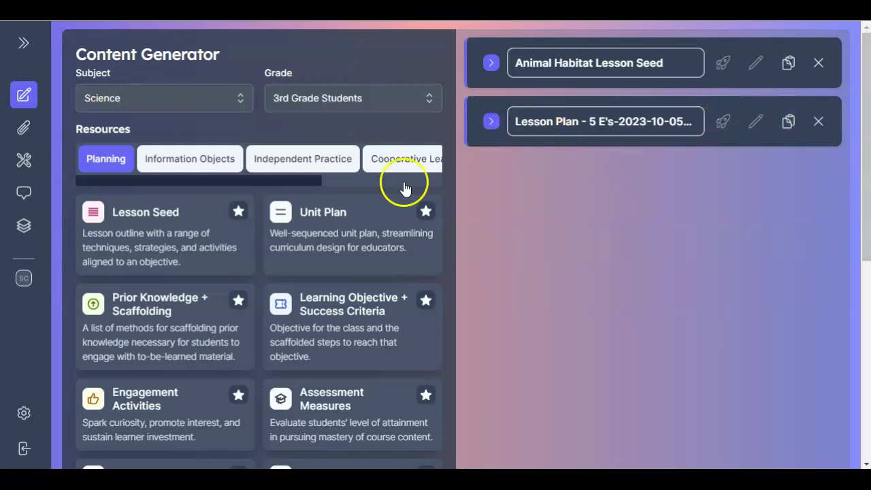
Add a Direct Instruction Script on forest, ocean and desert habitats from Information Objects
click(205, 166)
click(189, 245)
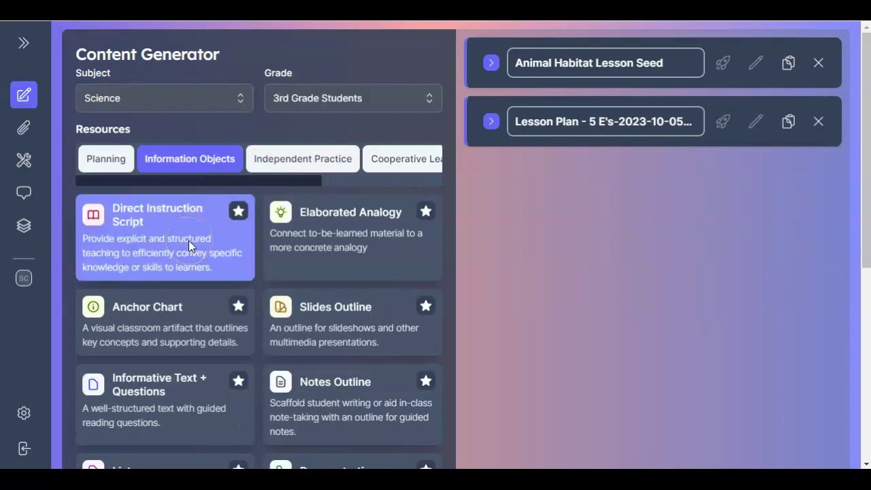
click(183, 246)
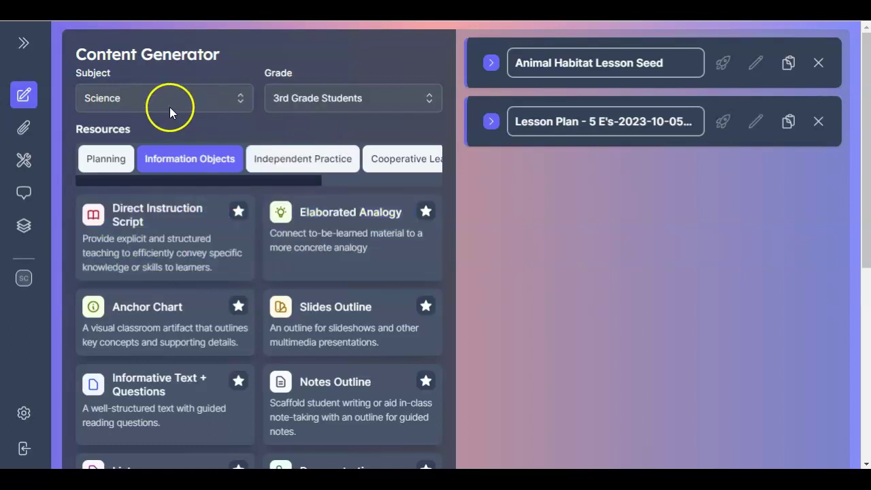
scroll(319, 259, down, 5)
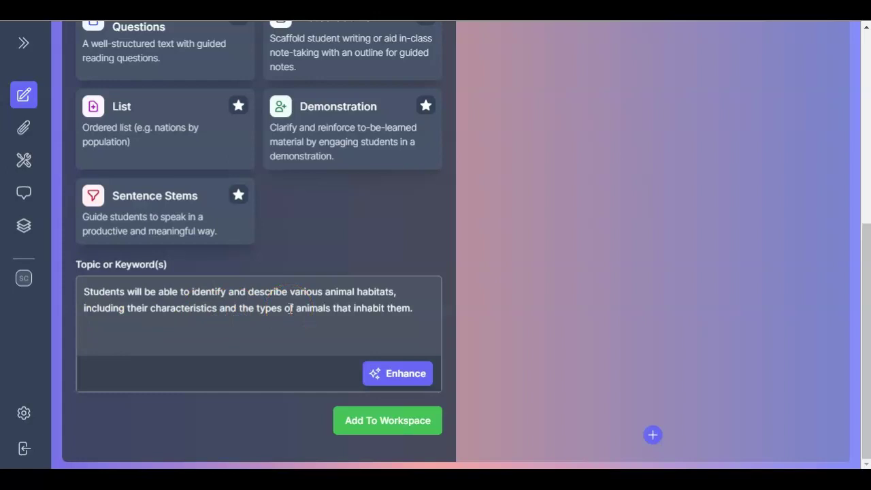
scroll(290, 308, up, 5)
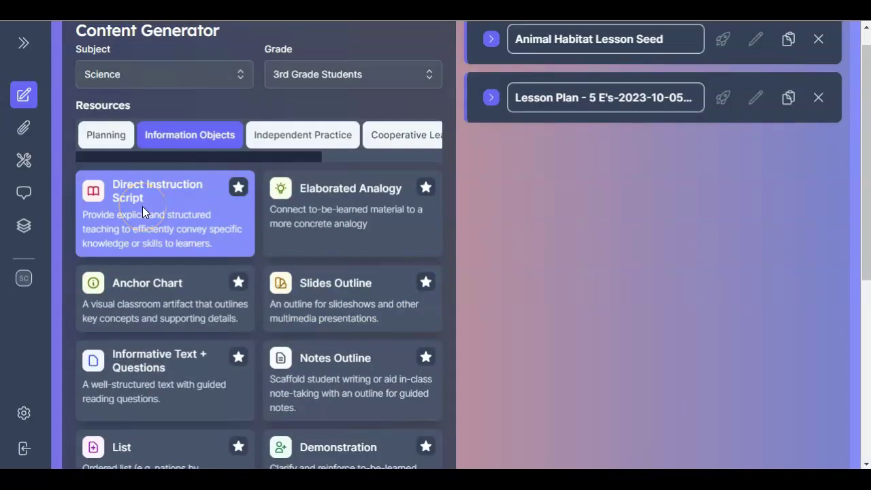
click(143, 206)
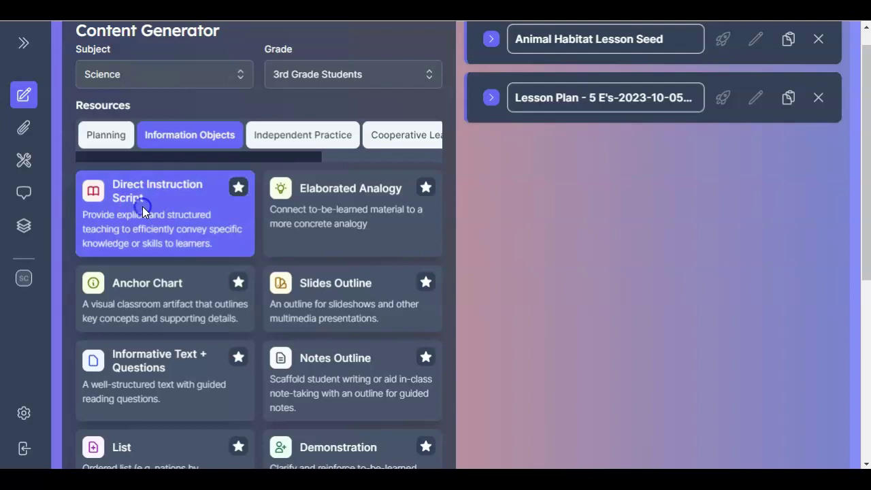
scroll(355, 279, down, 1)
scroll(354, 280, down, 4)
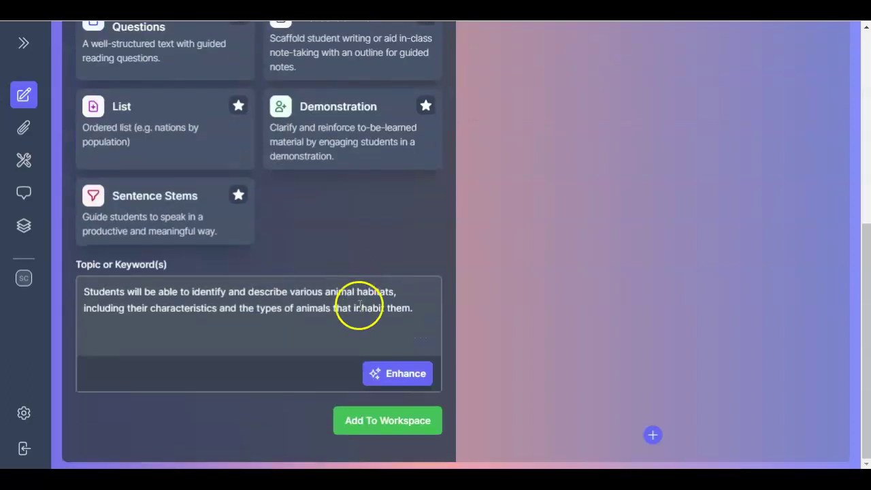
click(369, 425)
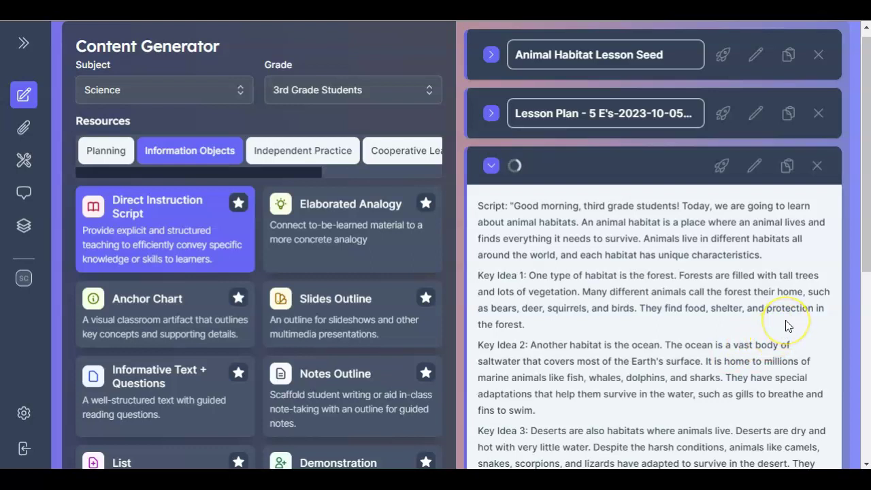
scroll(785, 326, down, 4)
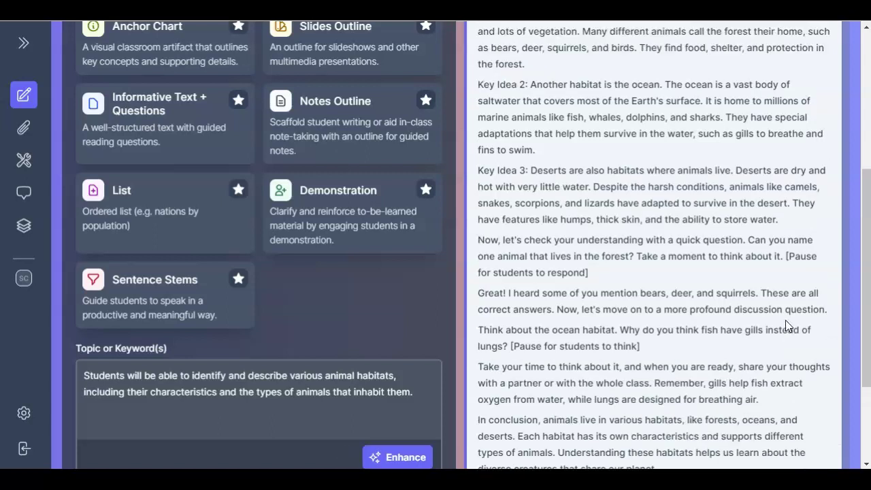
scroll(785, 320, up, 5)
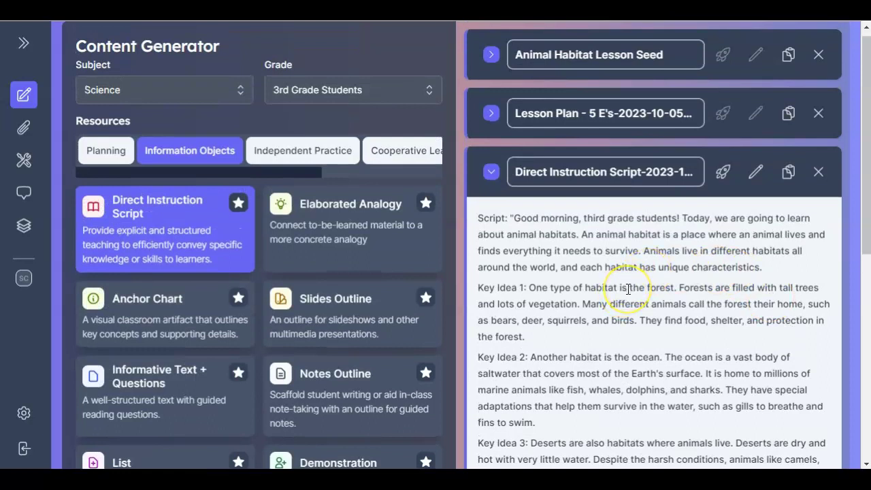
Collapse the Direct Instruction Script and add an Animal Habitats Anchor Chart to the workspace
click(491, 173)
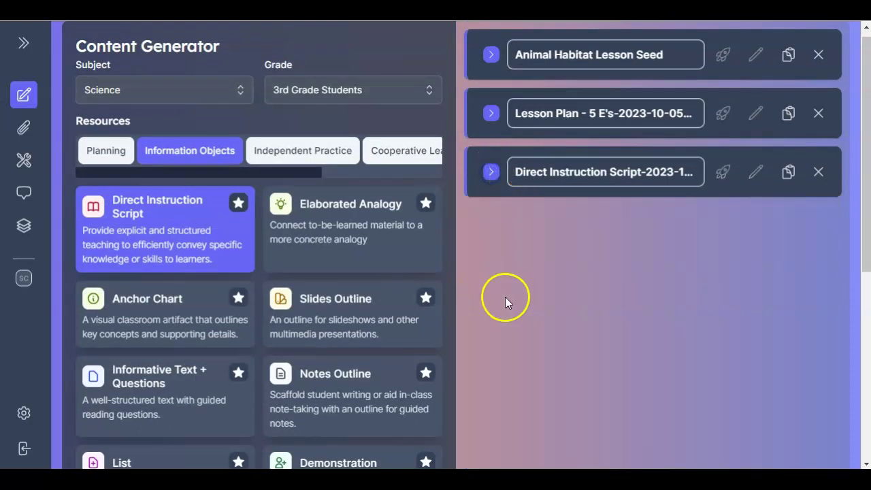
click(121, 307)
scroll(324, 342, down, 1)
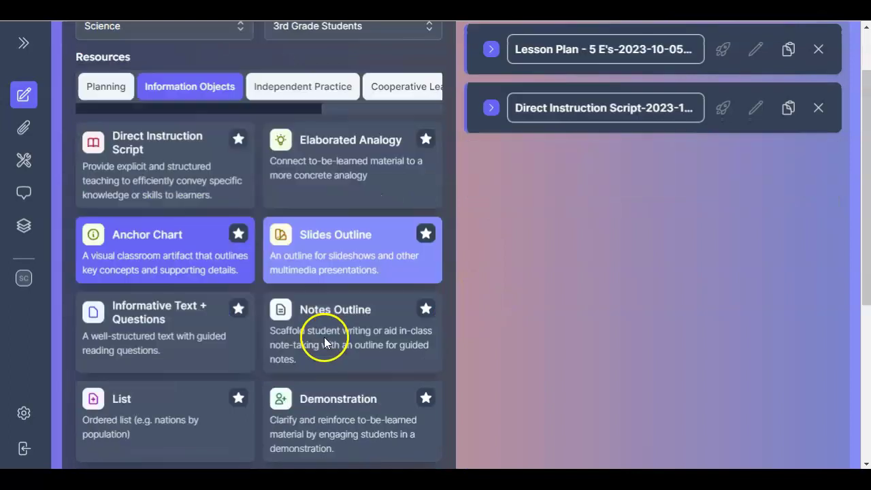
scroll(324, 340, down, 4)
click(373, 416)
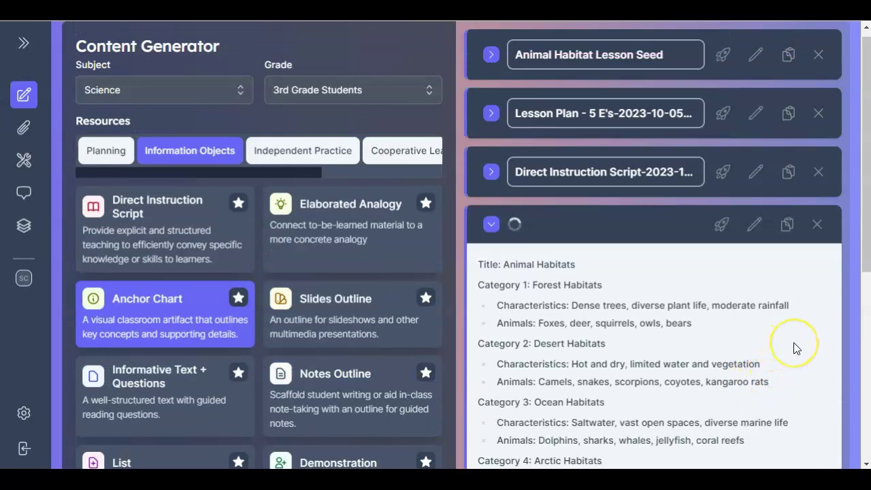
scroll(796, 348, down, 3)
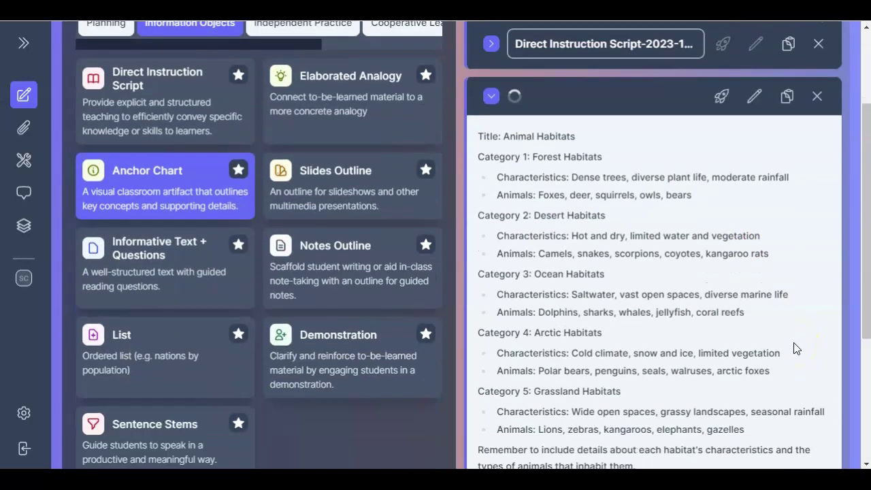
scroll(795, 344, up, 3)
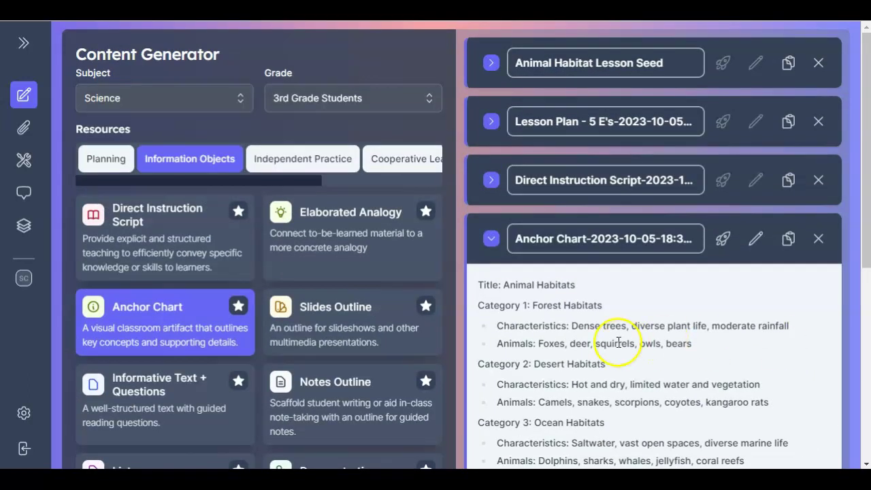
Generate a Reading Comprehension Assignment from the Independent Practice resources
click(316, 160)
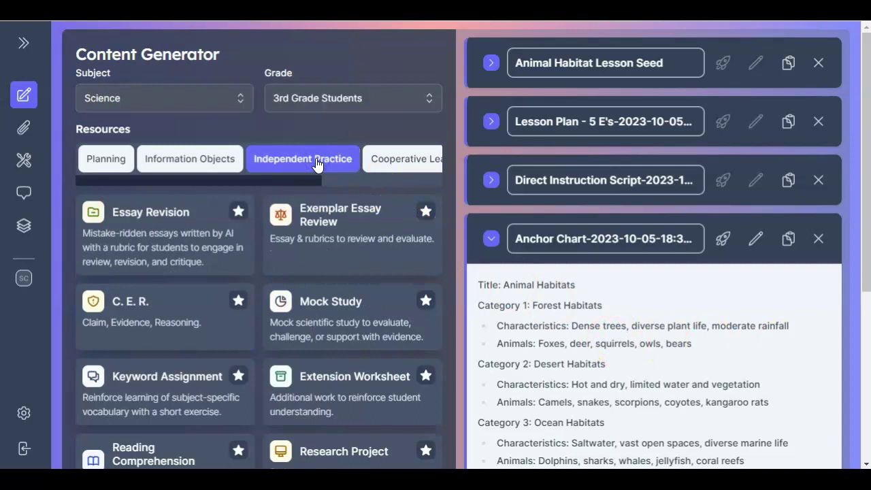
scroll(224, 297, down, 3)
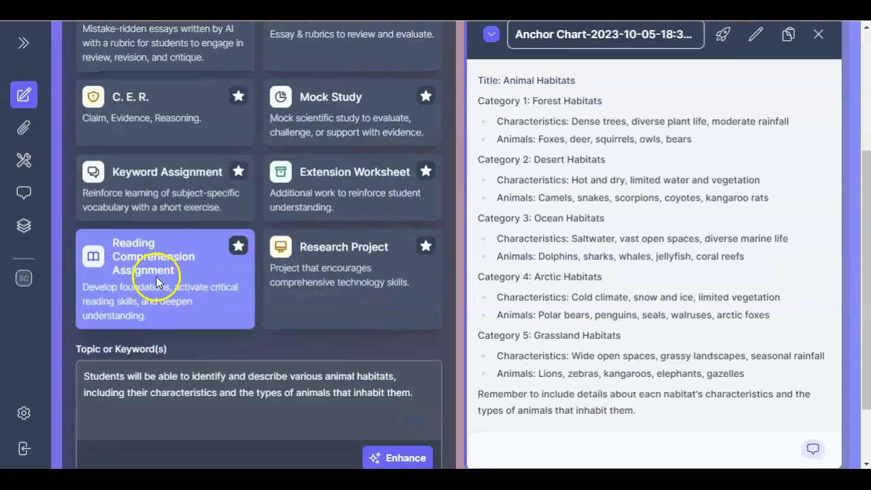
click(151, 271)
scroll(262, 312, down, 2)
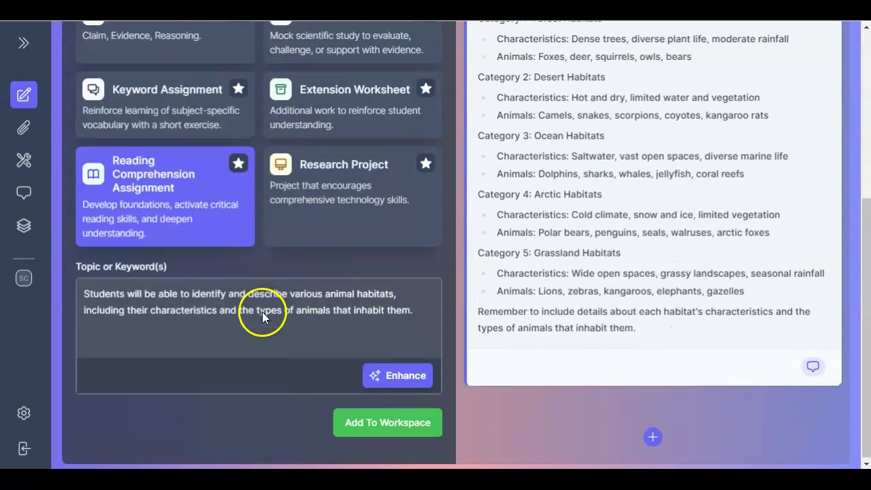
click(374, 422)
Collapse the Anchor Chart card and review the generated passage and five questions
scroll(486, 370, up, 5)
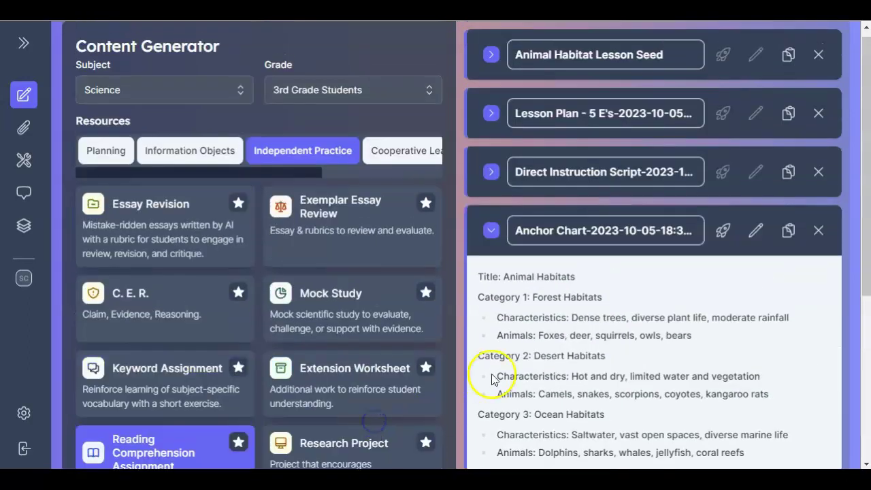
click(492, 233)
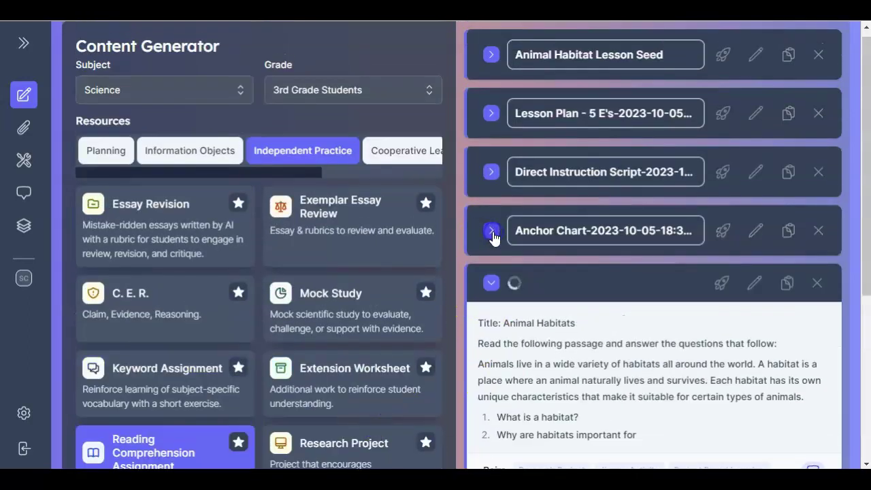
scroll(782, 371, down, 2)
scroll(782, 371, down, 1)
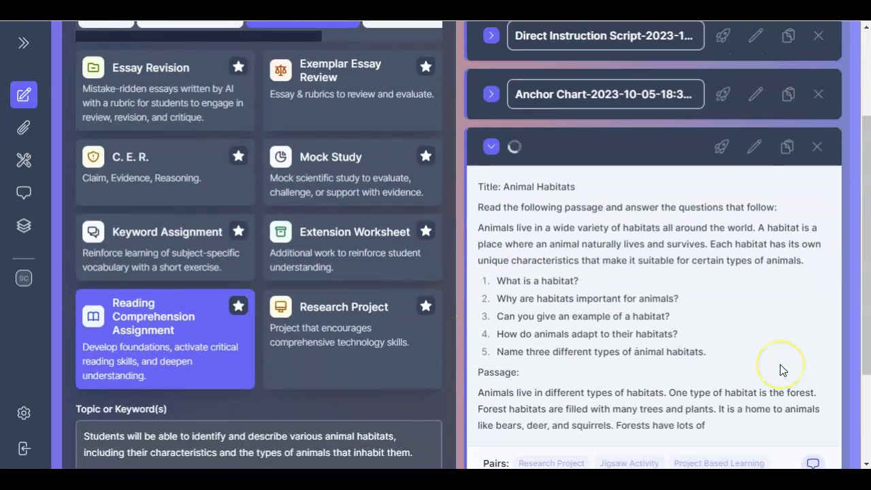
scroll(781, 370, down, 1)
scroll(782, 369, down, 2)
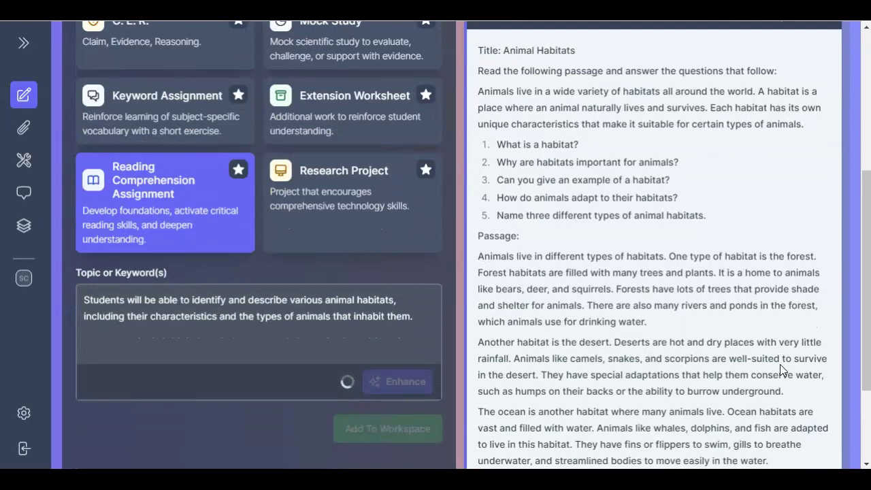
scroll(781, 364, down, 3)
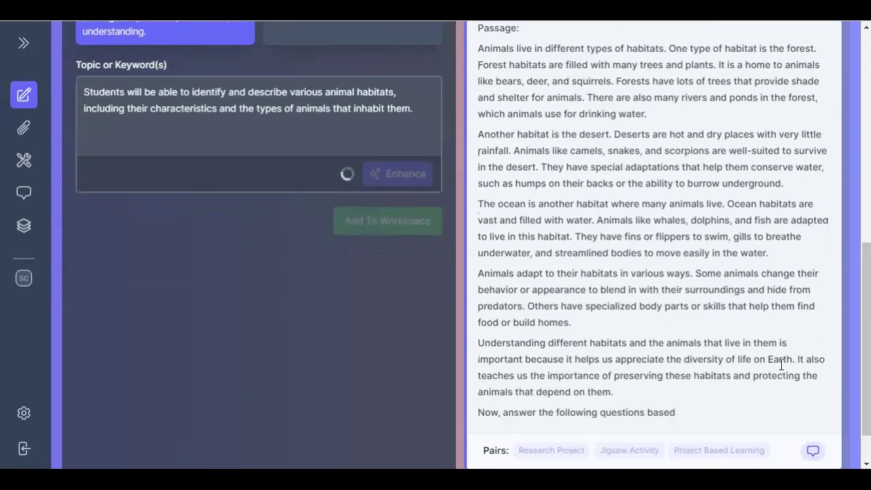
scroll(782, 365, down, 3)
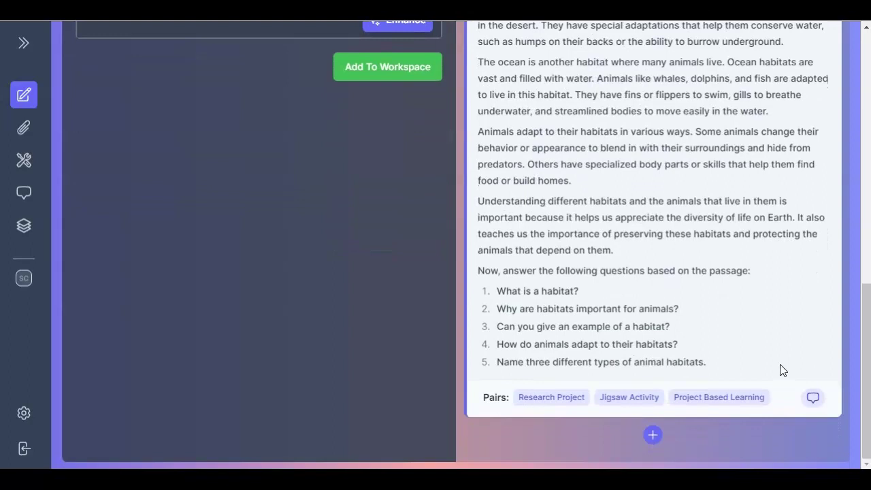
scroll(780, 370, up, 8)
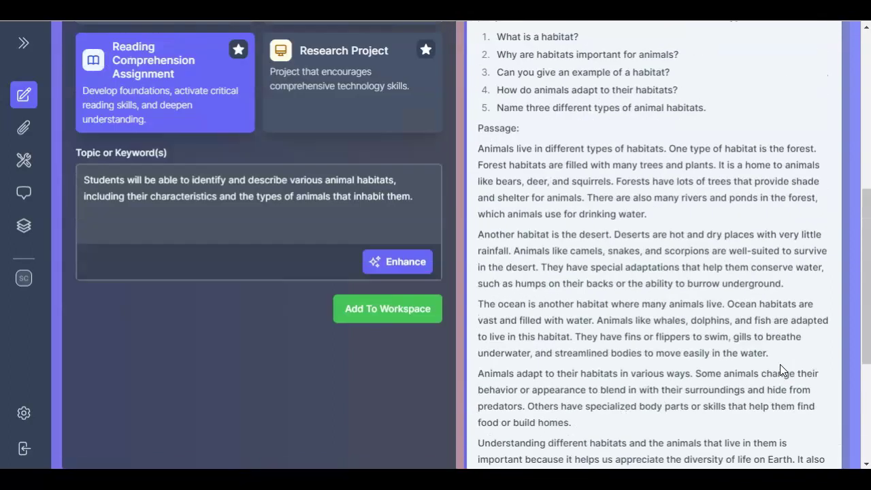
scroll(783, 369, up, 2)
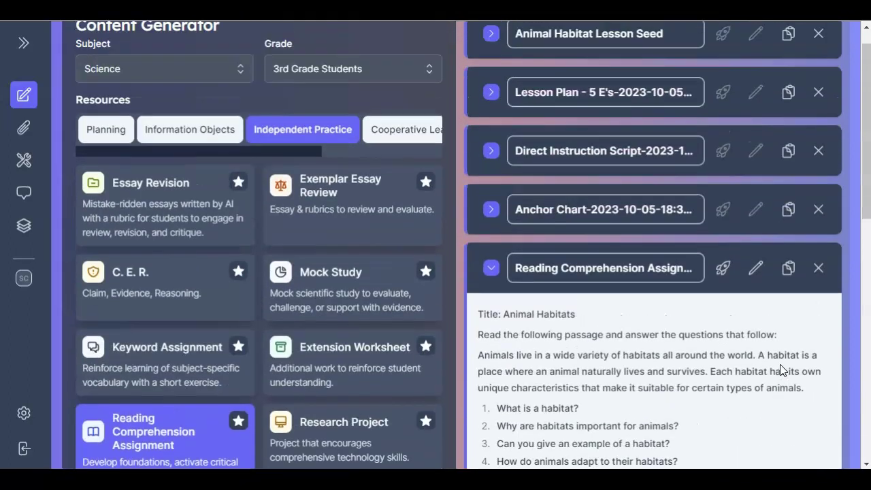
Generate Learning Stations from Cooperative Learning and collapse the Reading Comprehension card
click(424, 163)
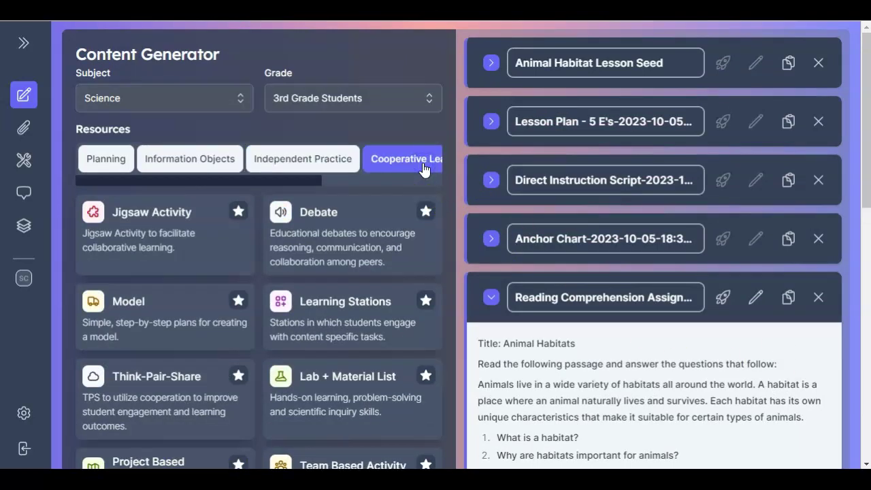
scroll(372, 265, down, 2)
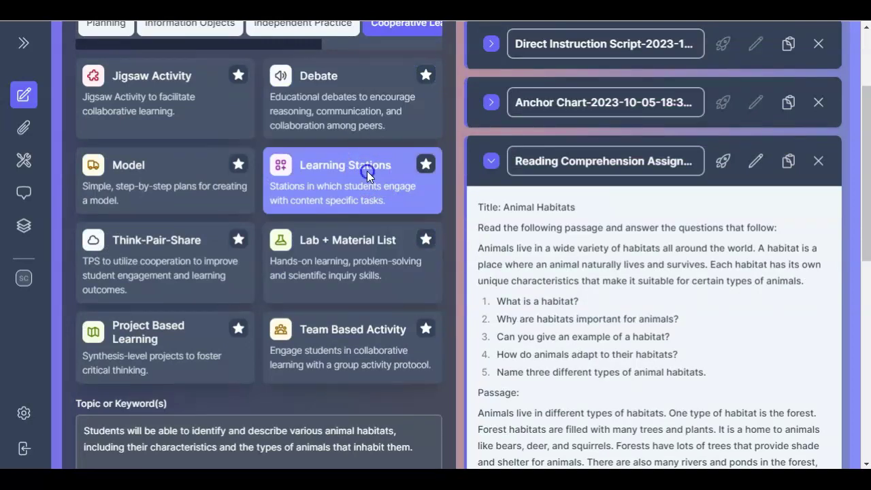
click(367, 197)
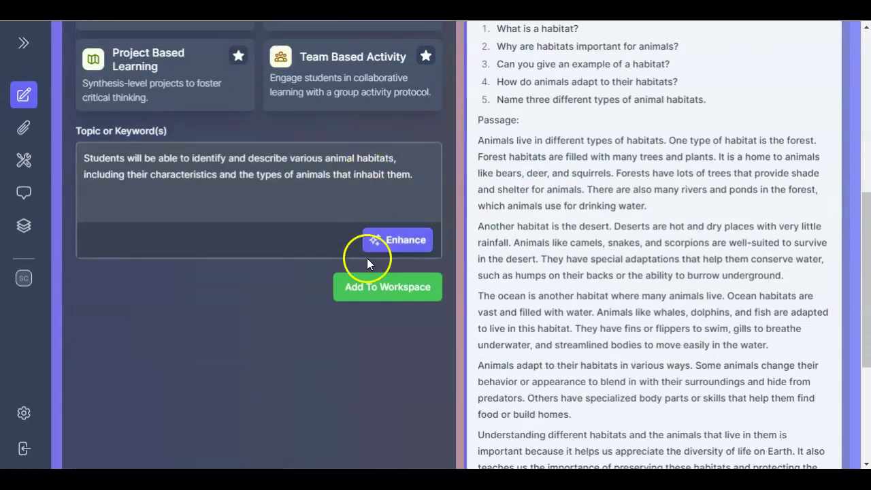
click(370, 294)
click(492, 290)
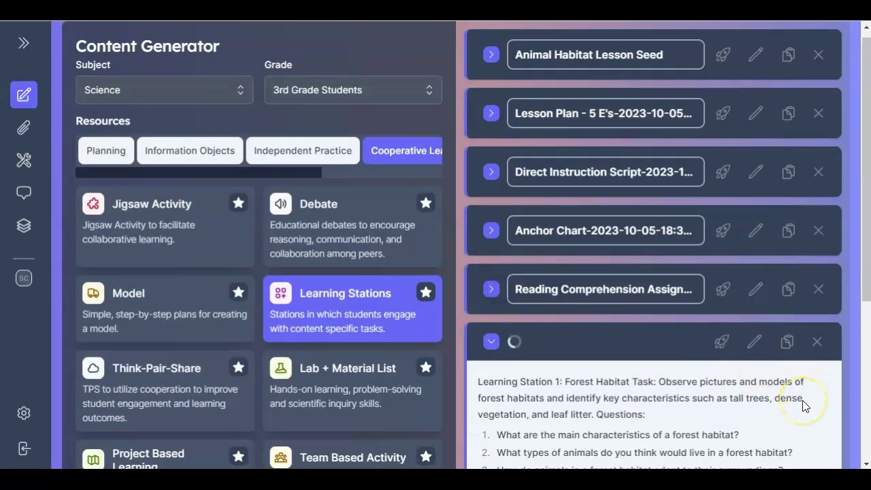
scroll(802, 400, down, 4)
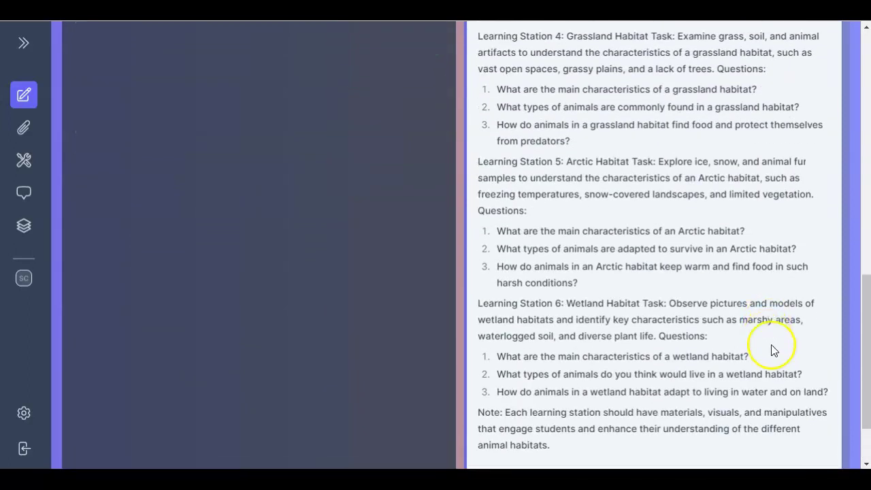
scroll(776, 340, up, 10)
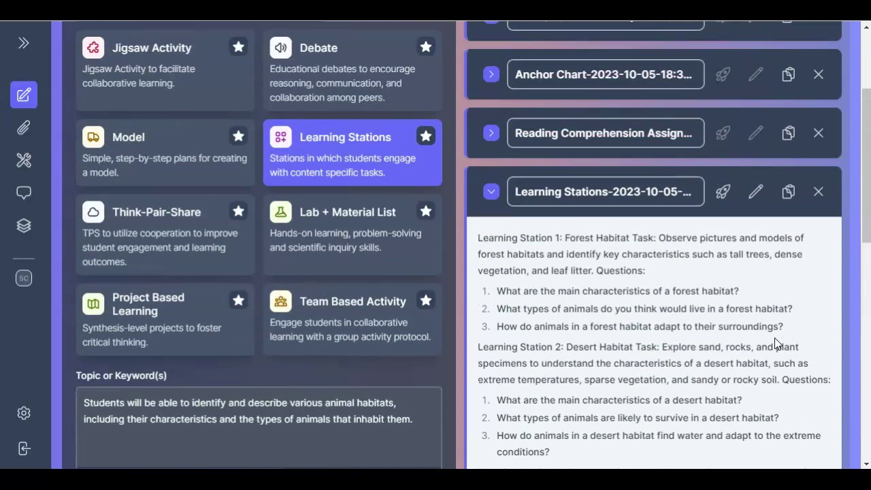
scroll(775, 344, up, 3)
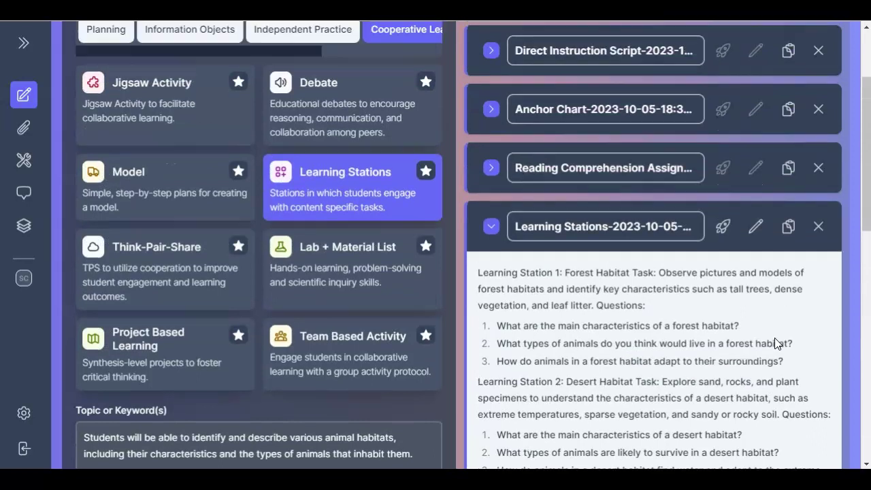
click(705, 430)
scroll(705, 431, down, 2)
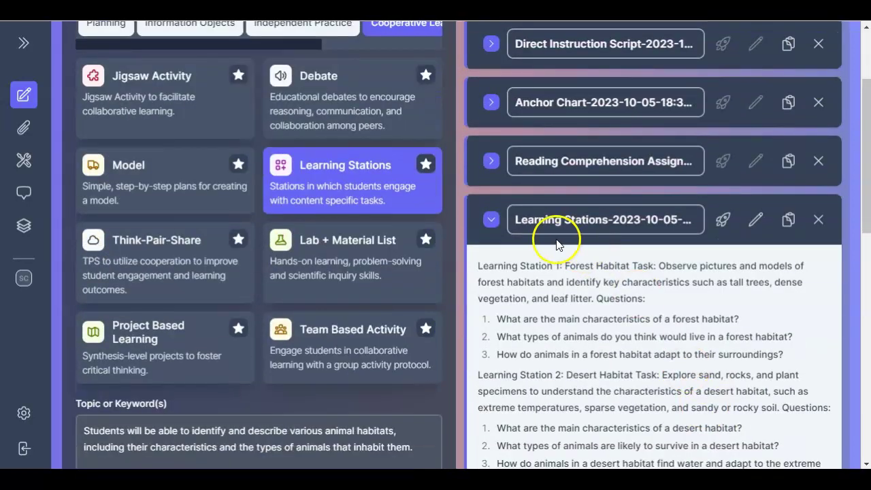
Collapse Learning Stations, then generate a Think-Pair-Share activity and collapse it too
click(497, 219)
click(187, 270)
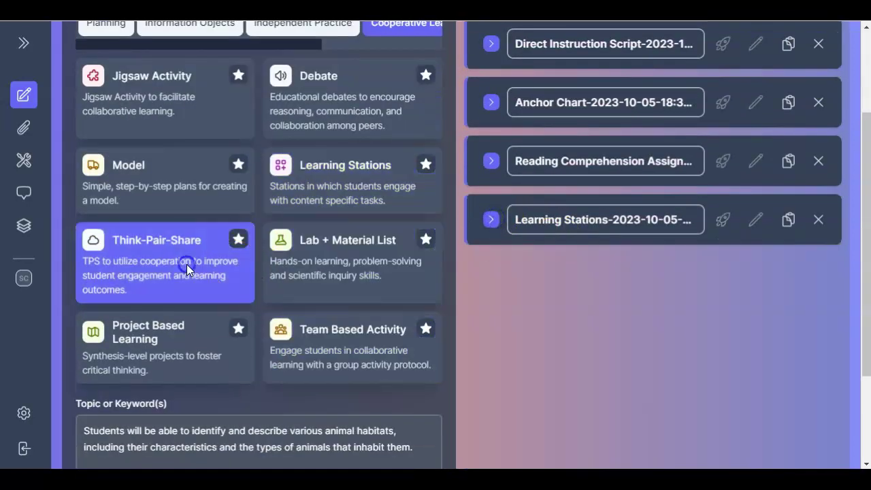
scroll(214, 262, down, 2)
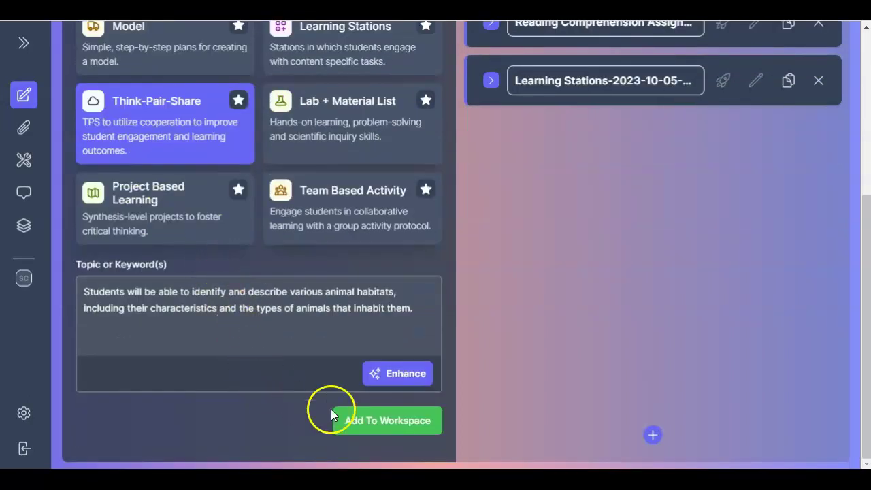
click(397, 426)
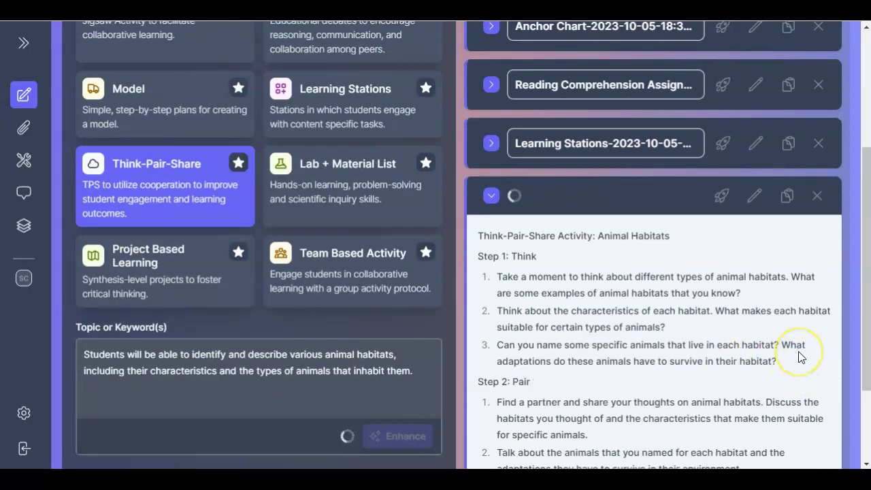
scroll(800, 358, down, 2)
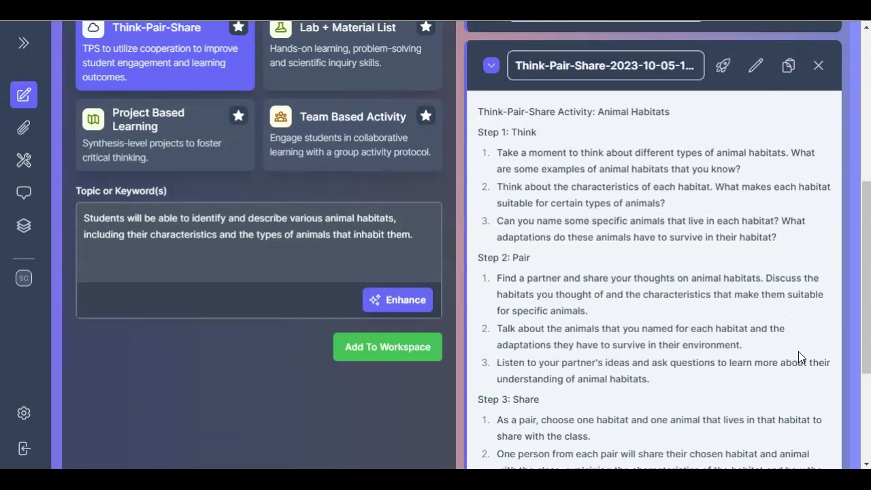
scroll(798, 351, down, 2)
scroll(798, 351, up, 5)
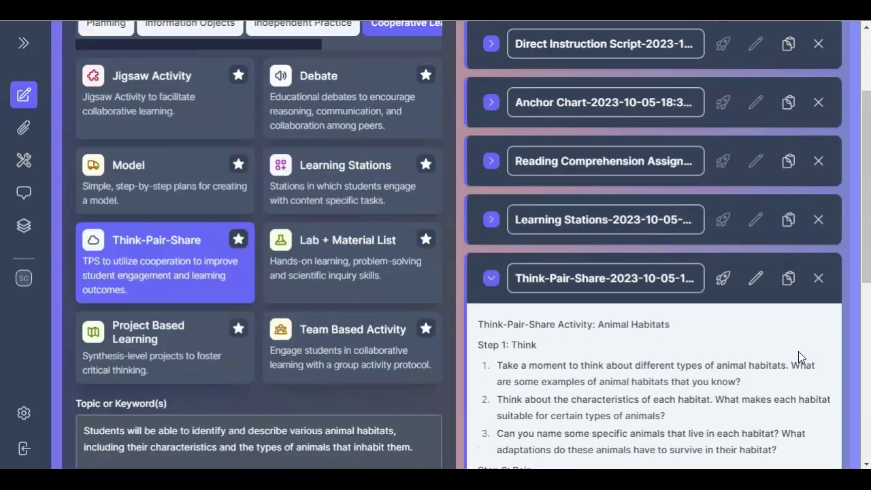
scroll(798, 352, up, 1)
click(491, 345)
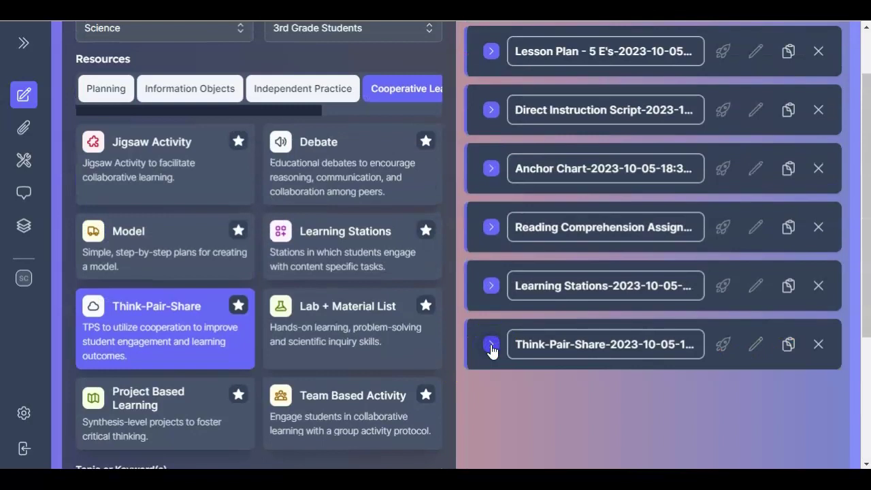
click(370, 354)
Select the whole learning objective text and expand the navigation sidebar
scroll(375, 336, up, 1)
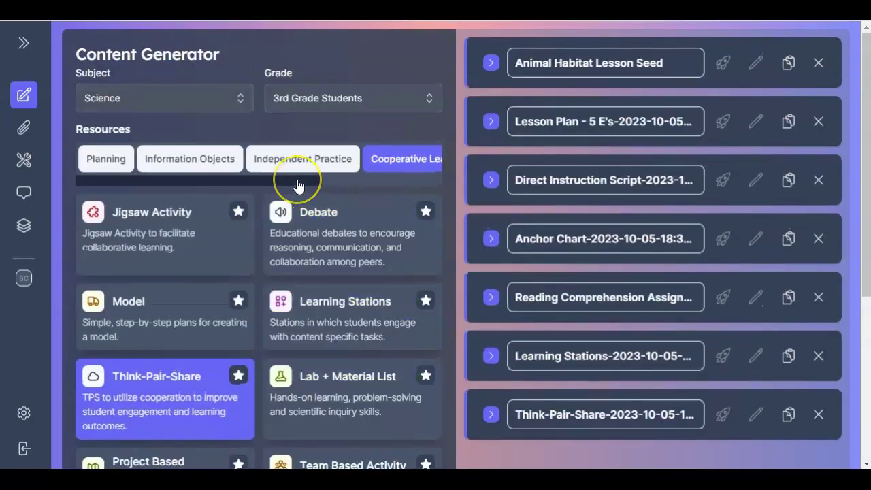
scroll(347, 296, down, 4)
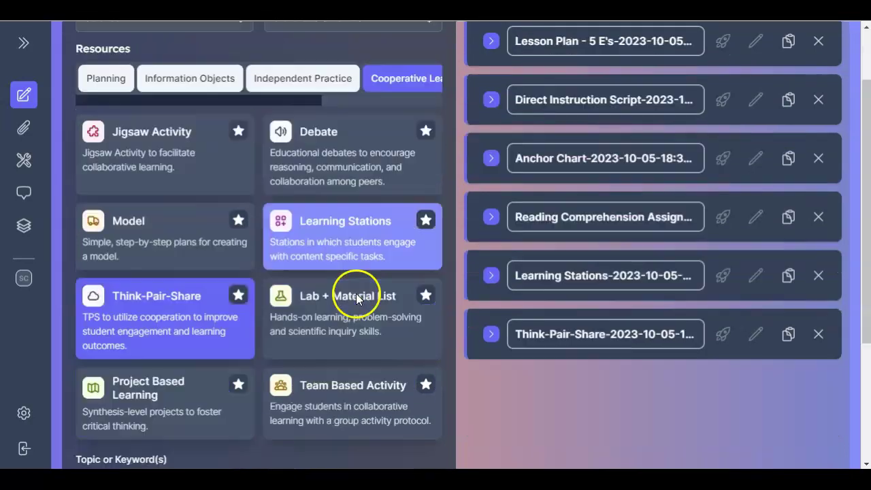
drag(424, 312, 136, 297)
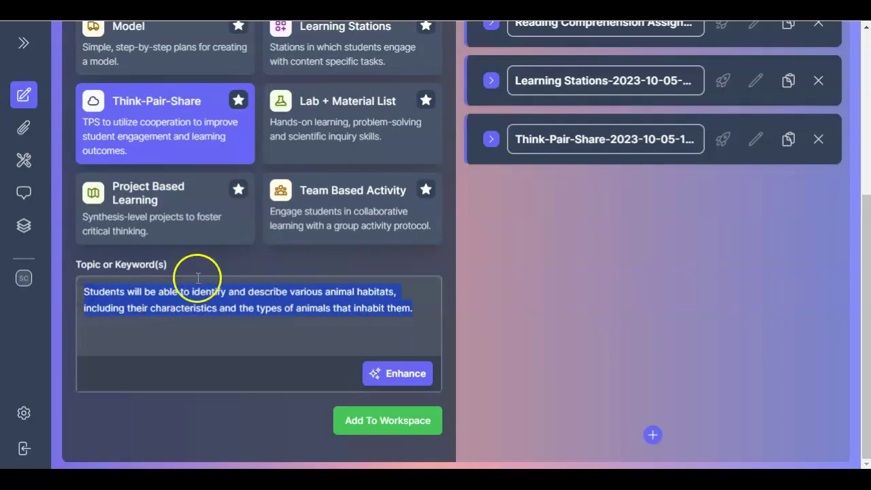
click(24, 43)
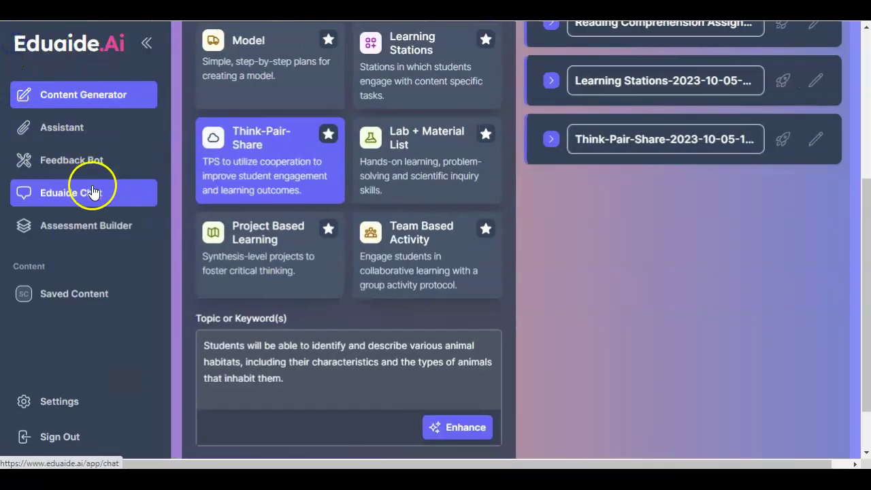
Paste the animal habitats objective into Assessment Builder, set grade to 3rd Grade Students, and choose Multiple Choice
click(88, 227)
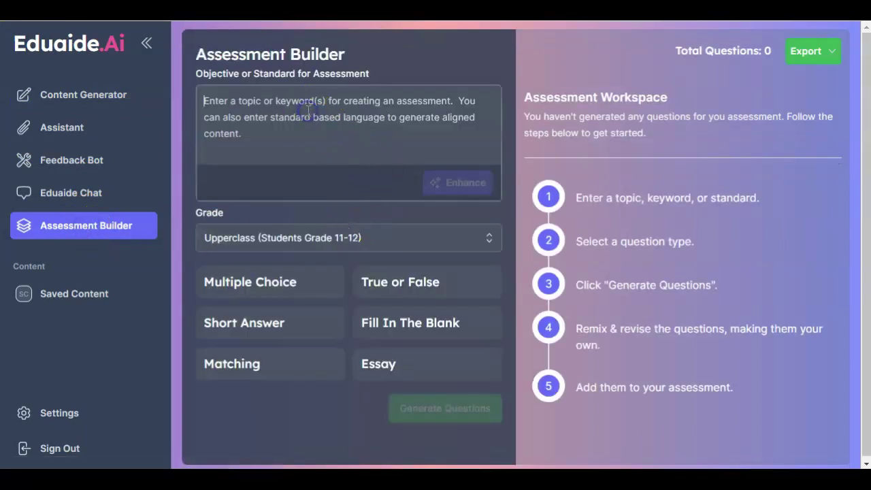
text(Students will be able to identify and describe various animal habitats, including their characteristics and the types of animals that inhabit them.)
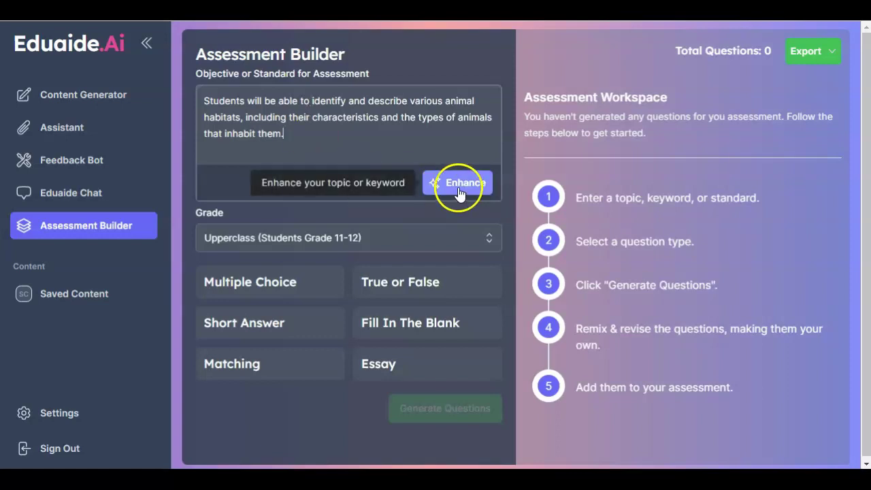
click(310, 237)
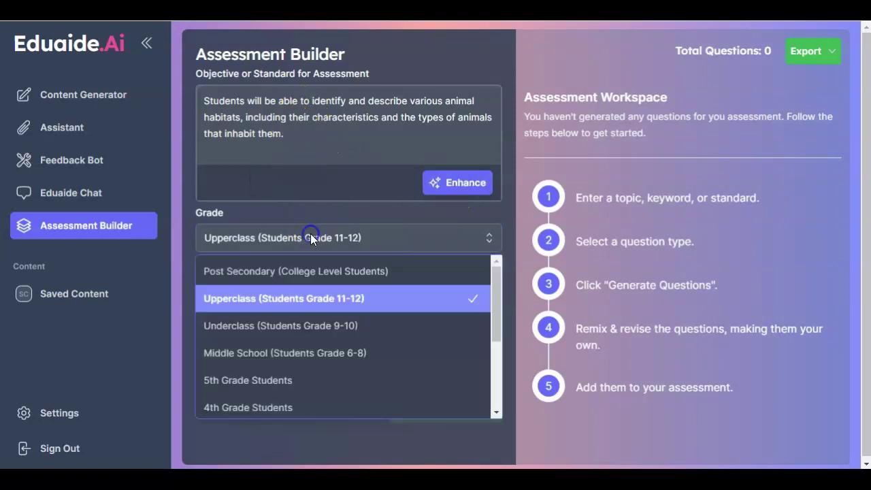
scroll(317, 296, down, 2)
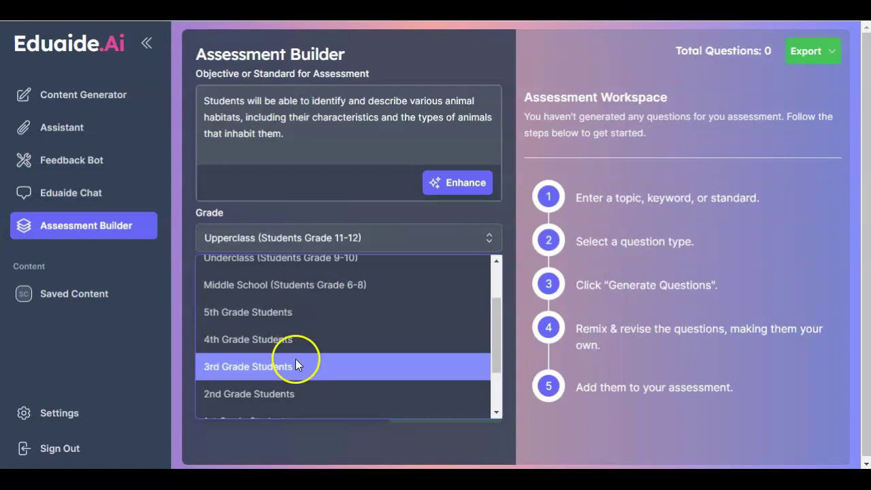
click(295, 359)
click(307, 324)
click(262, 287)
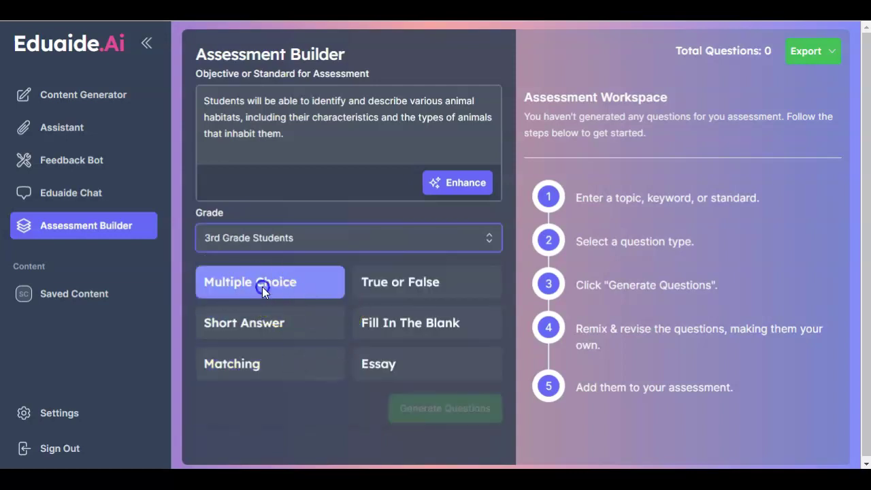
Generate multiple-choice questions, make the rainforest one harder, and add the rainforest and tundra questions
click(432, 408)
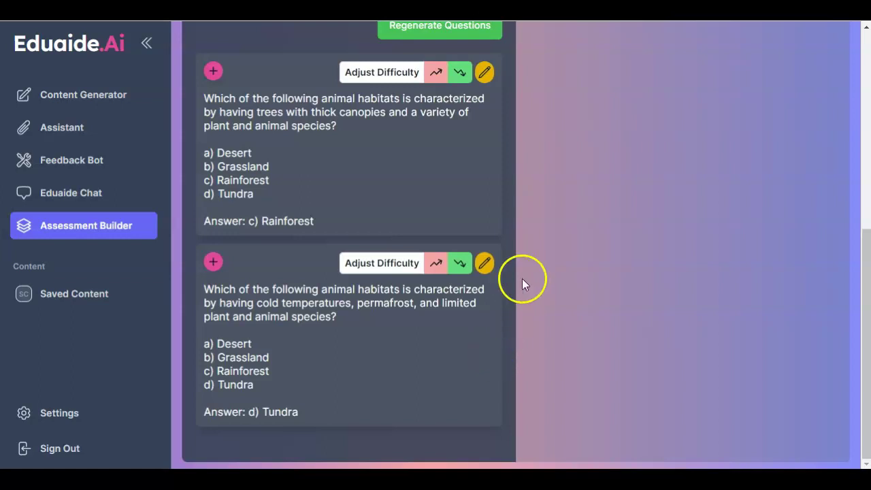
click(434, 74)
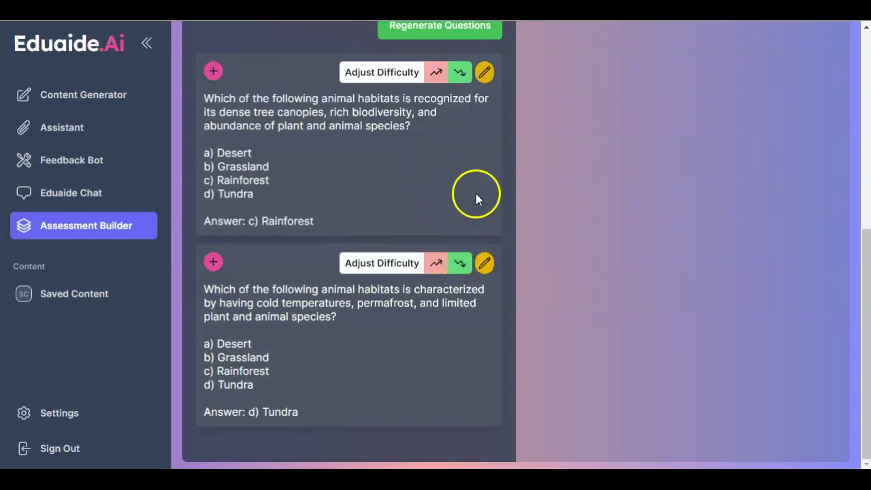
click(484, 72)
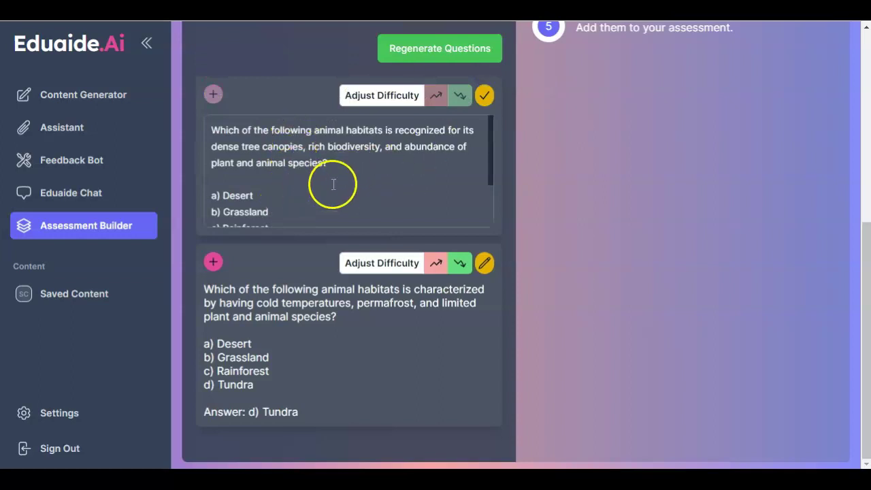
click(484, 95)
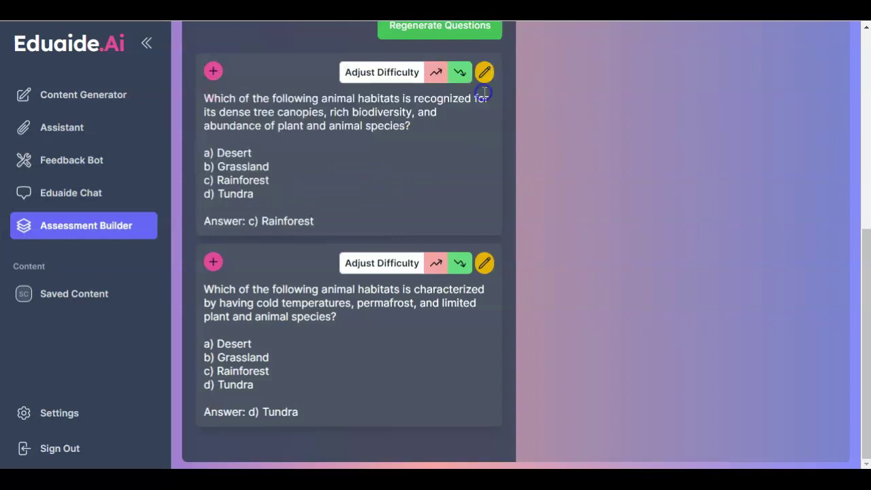
click(214, 72)
click(214, 262)
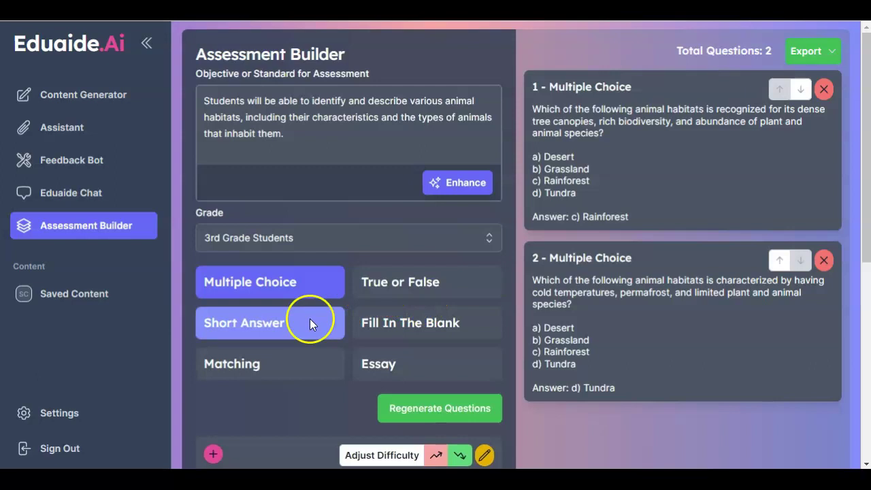
Generate True or False questions, regenerate once, and add the desert true-or-false question
click(399, 282)
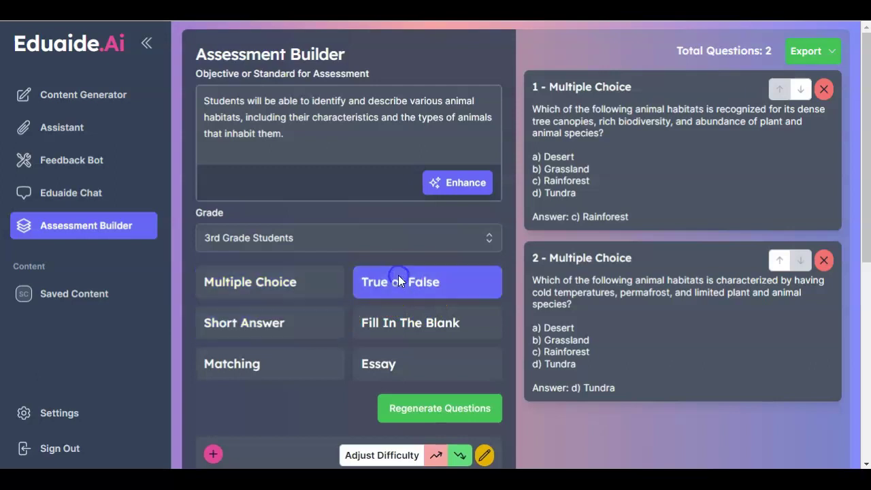
click(431, 407)
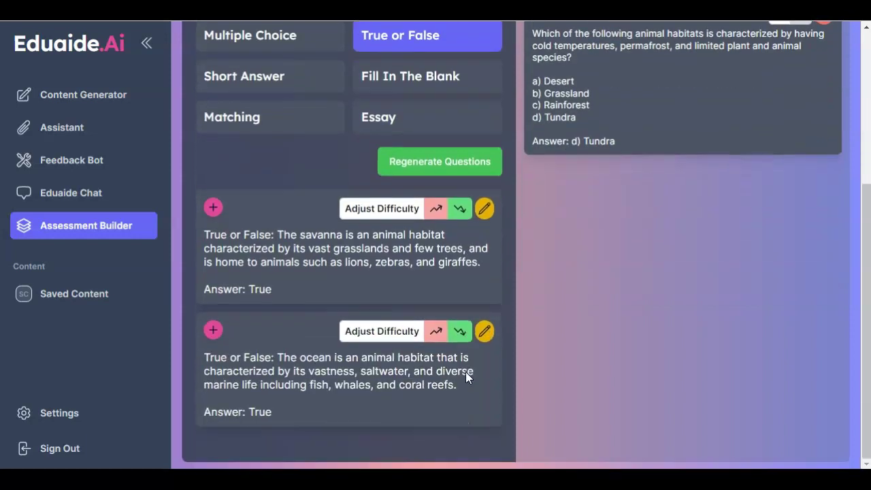
click(456, 162)
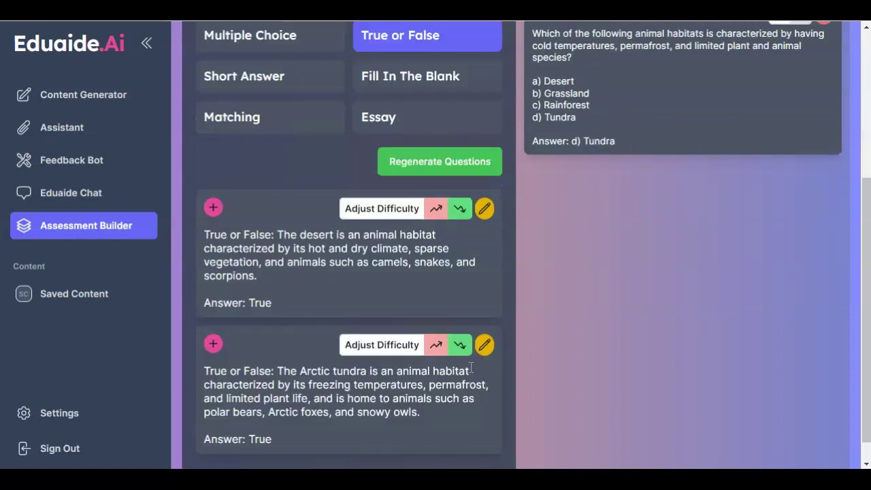
click(273, 255)
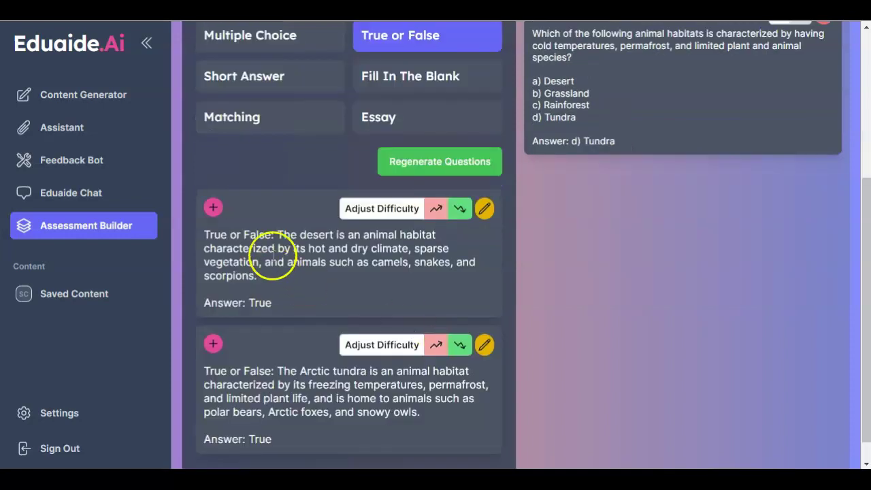
click(214, 210)
Generate Fill In The Blank questions and add the rainforest and savannah items
scroll(342, 227, up, 2)
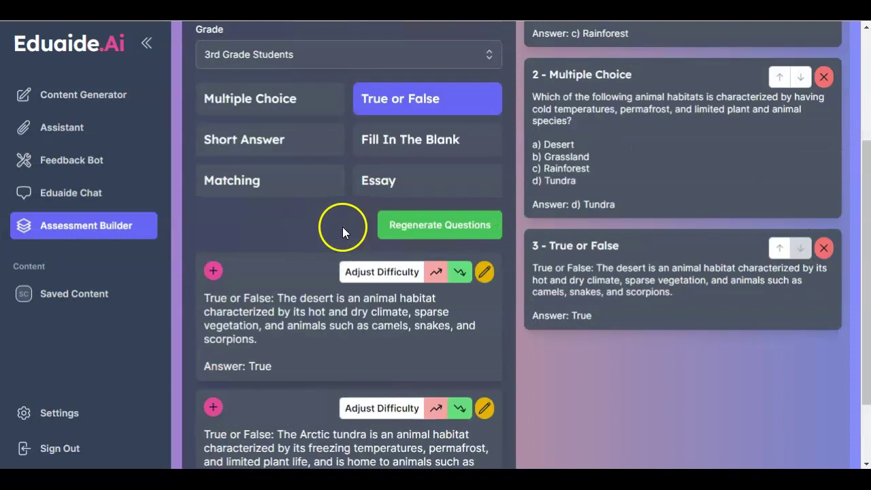
click(380, 213)
click(457, 299)
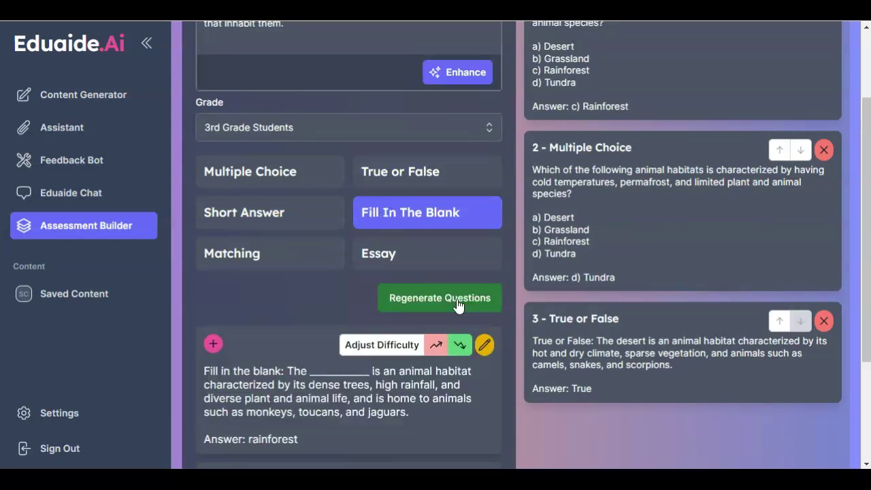
scroll(457, 299, down, 2)
click(251, 194)
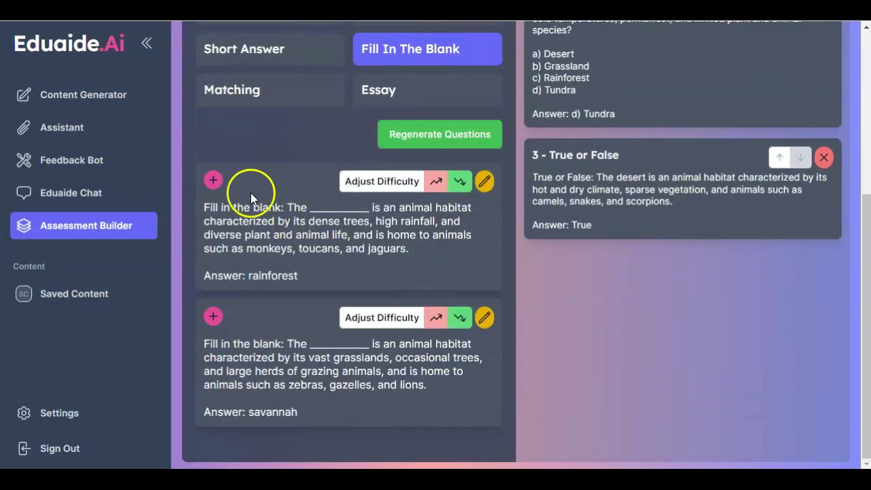
click(213, 316)
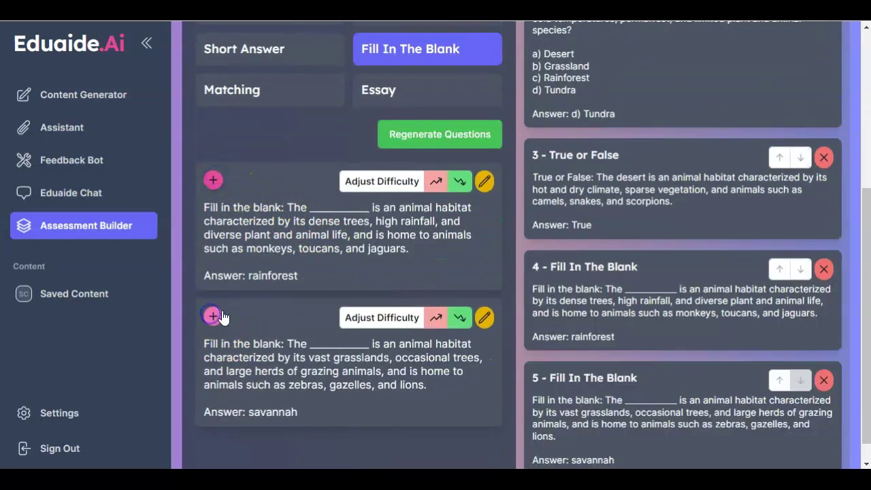
Generate Short Answer questions and add the desert and marine habitat items, reaching 7 questions
scroll(306, 287, up, 3)
scroll(625, 328, down, 3)
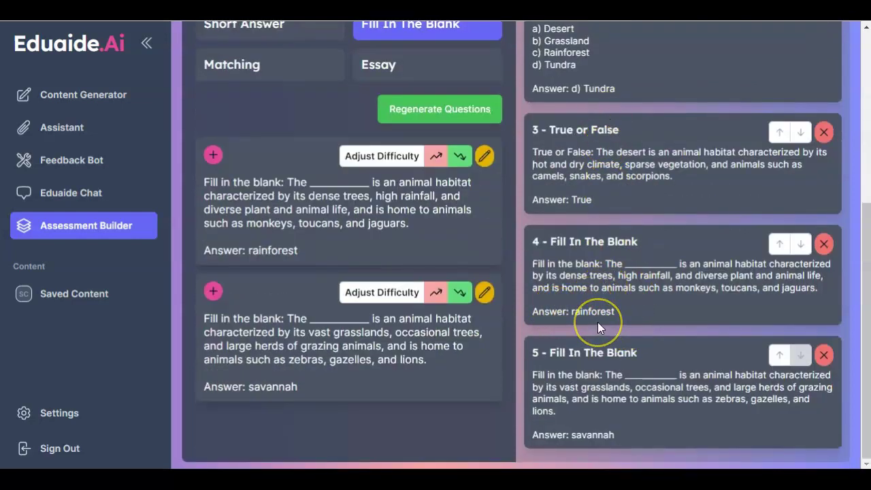
scroll(597, 322, up, 3)
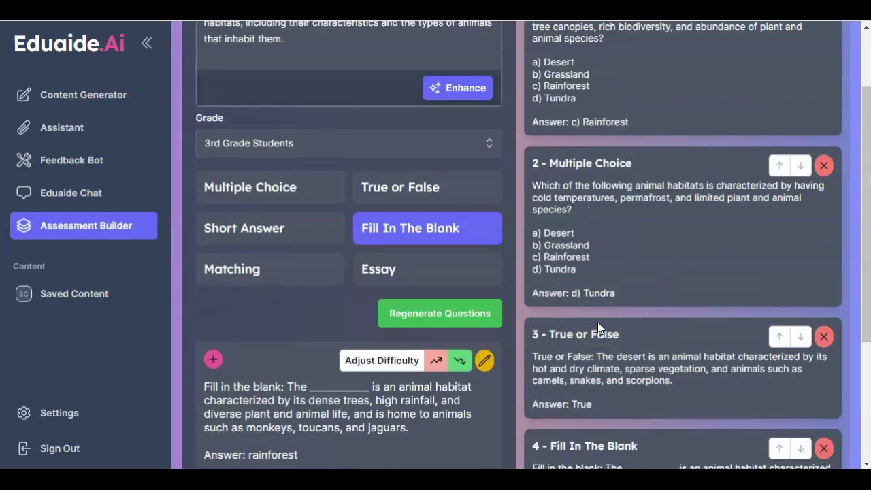
click(244, 230)
click(465, 330)
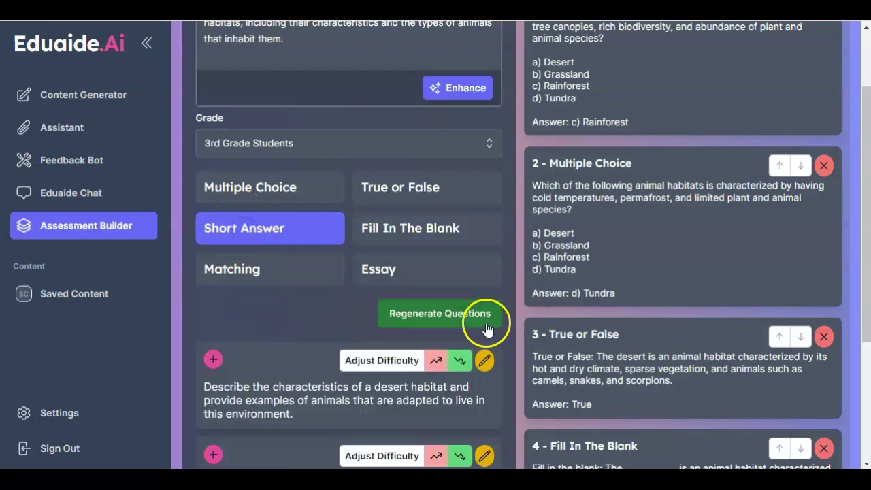
scroll(486, 329, down, 3)
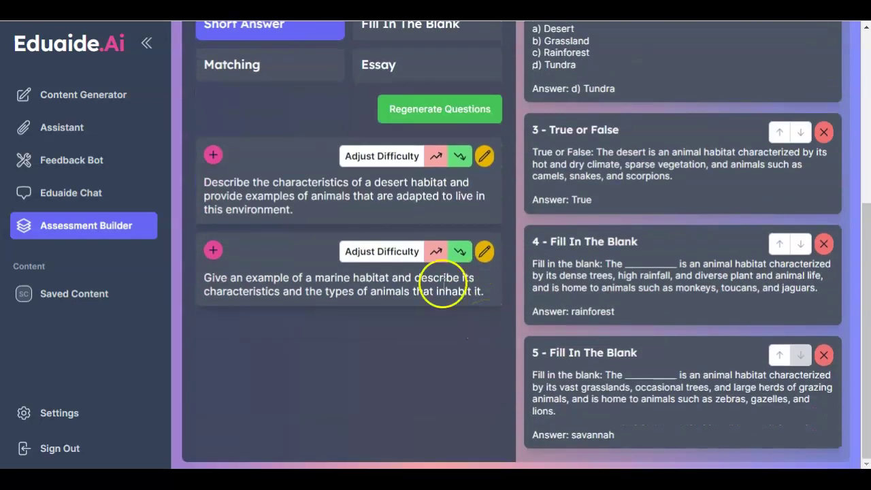
click(213, 155)
click(213, 251)
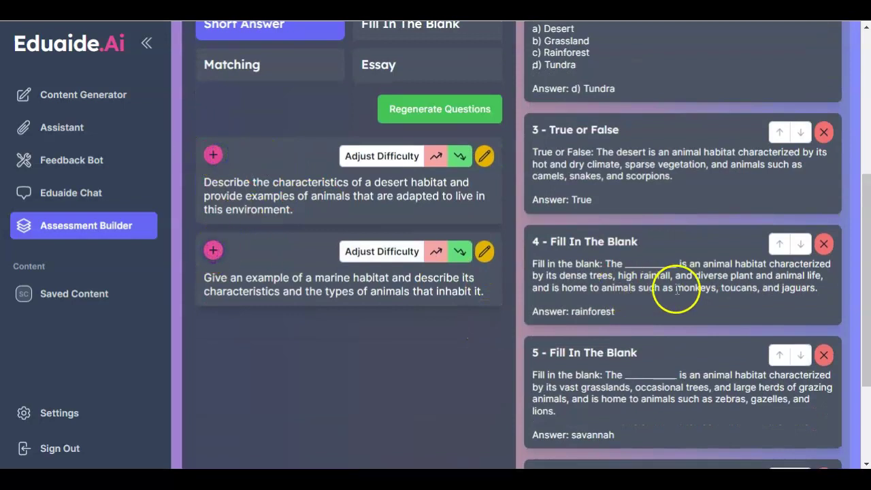
scroll(684, 293, down, 2)
scroll(688, 399, up, 6)
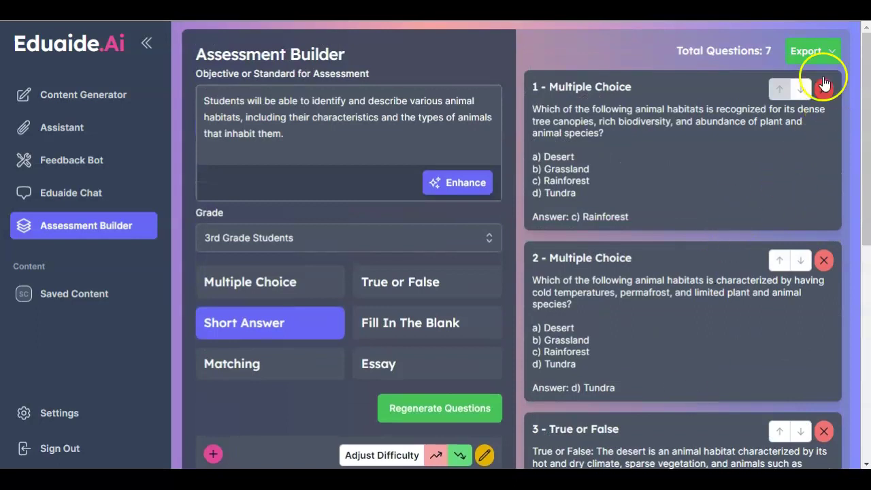
Export the 7-question assessment To Workspace
click(814, 54)
click(778, 87)
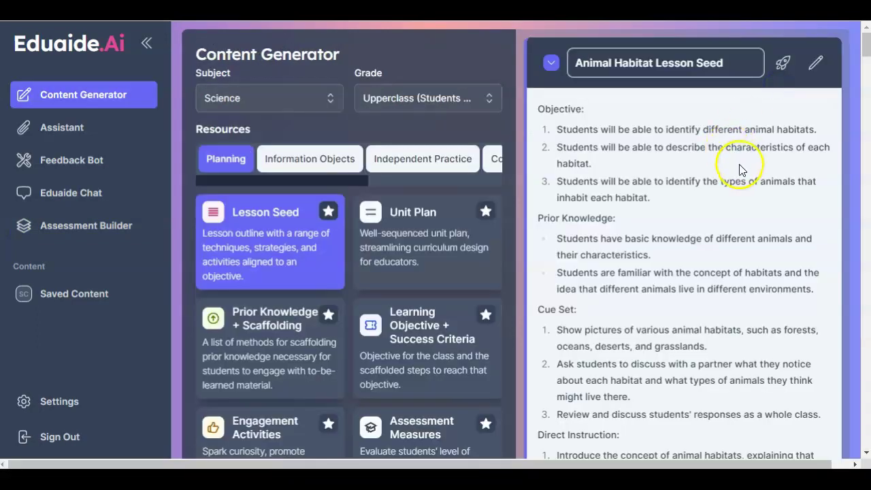
scroll(752, 182, down, 2)
scroll(753, 181, down, 2)
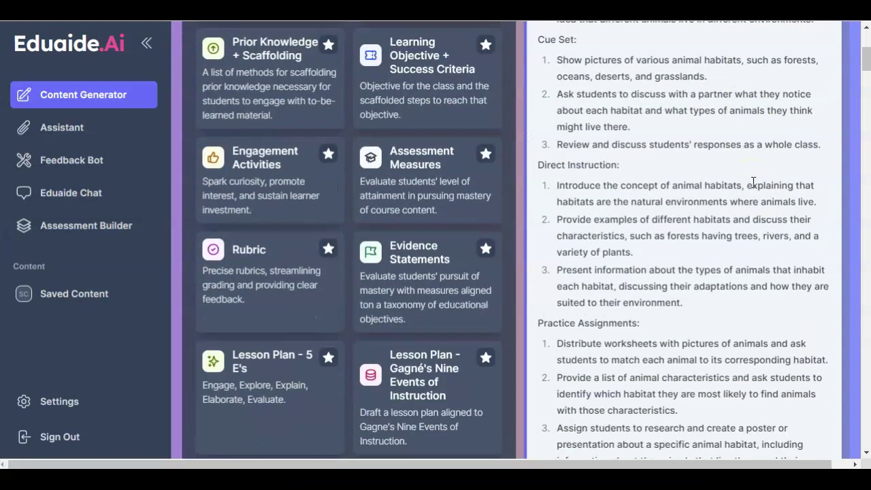
scroll(640, 93, up, 3)
scroll(562, 94, up, 1)
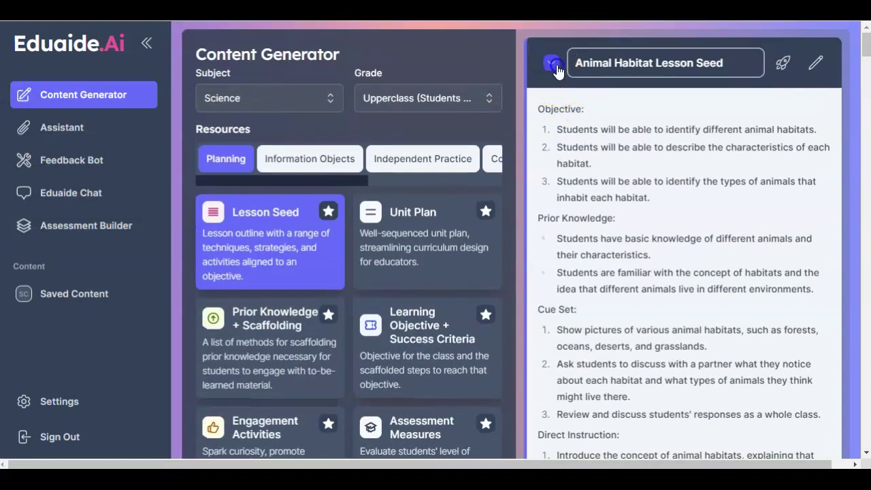
Collapse the seven habitat resource cards, from Lesson Seed to Think-Pair-Share, and review the new Assessment card
click(551, 62)
click(551, 122)
click(551, 180)
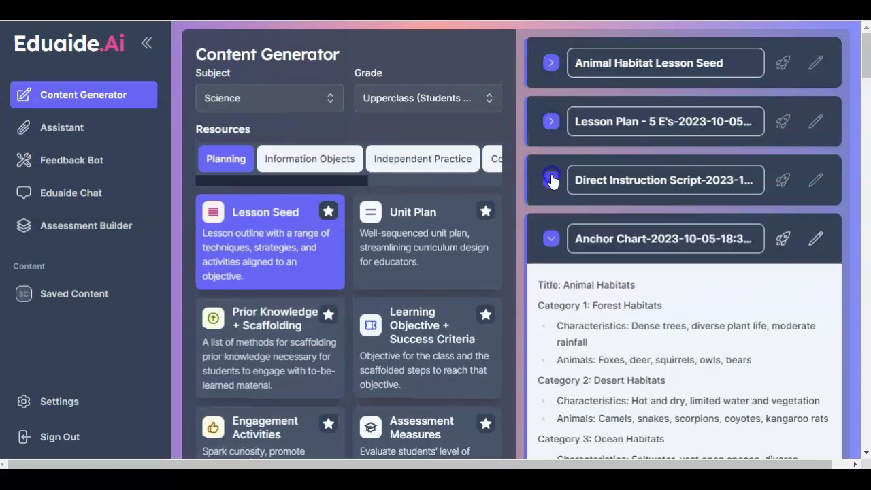
click(551, 238)
click(552, 297)
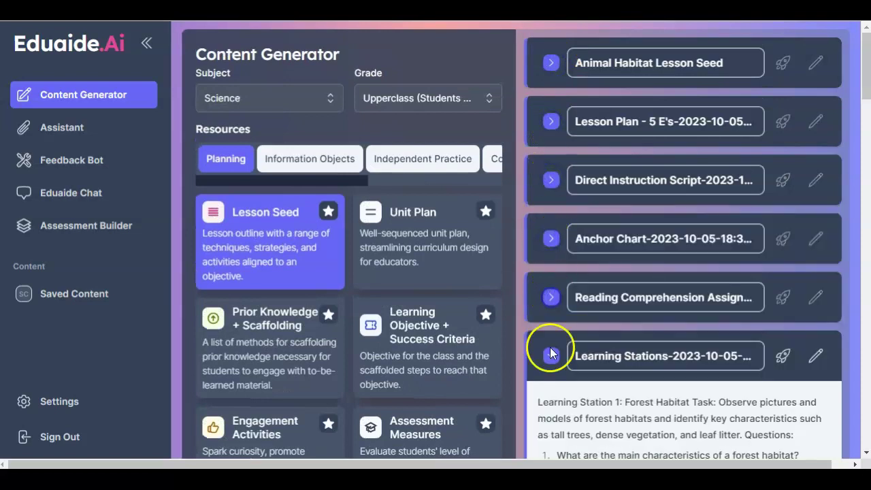
click(552, 356)
click(550, 415)
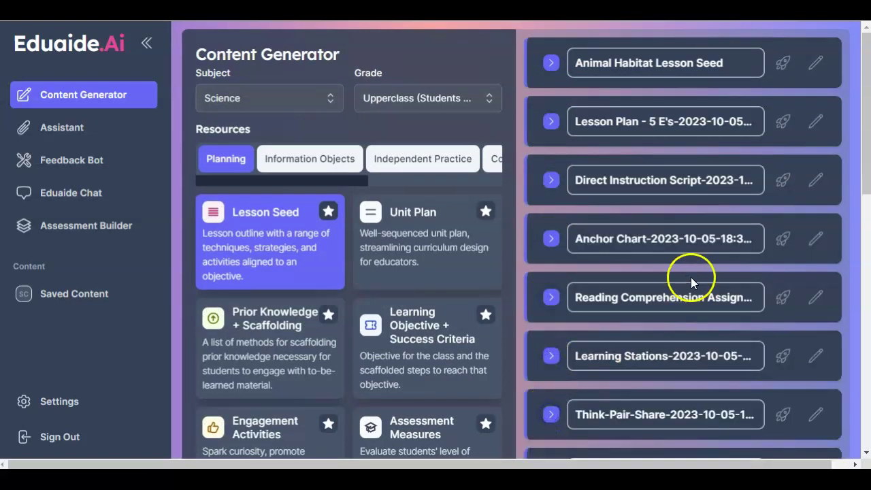
scroll(691, 282, down, 5)
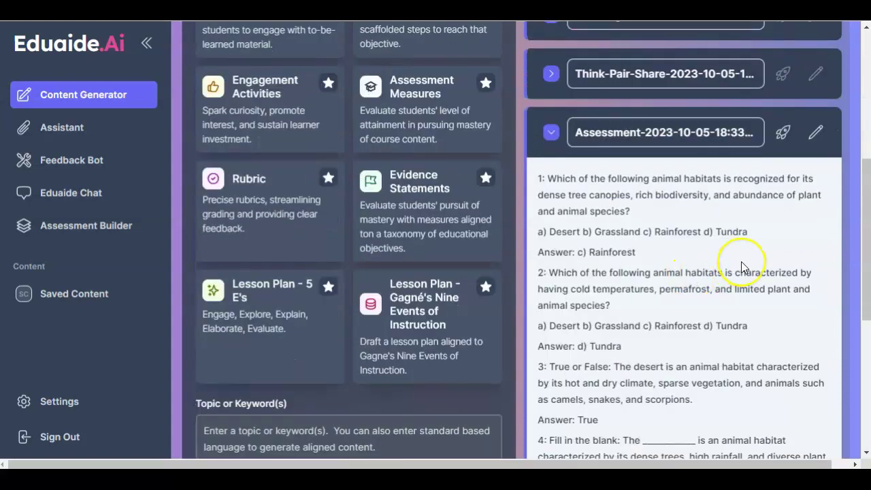
scroll(742, 262, down, 5)
scroll(741, 261, up, 6)
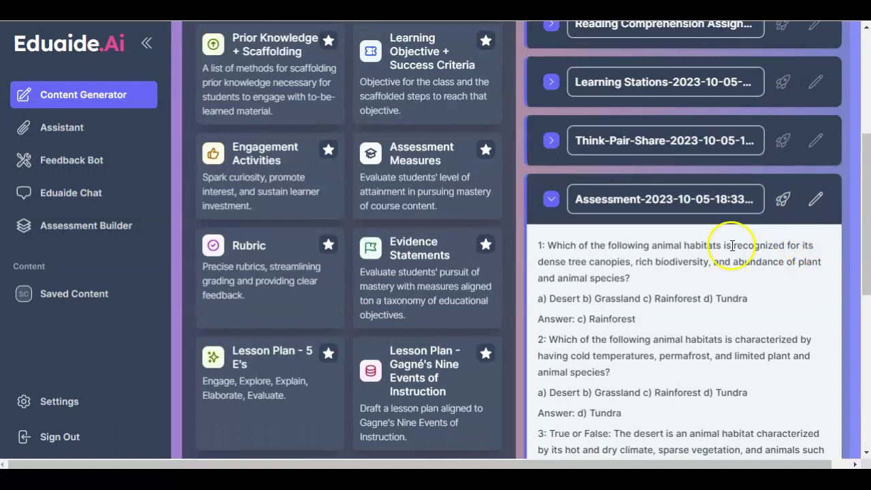
scroll(791, 204, down, 6)
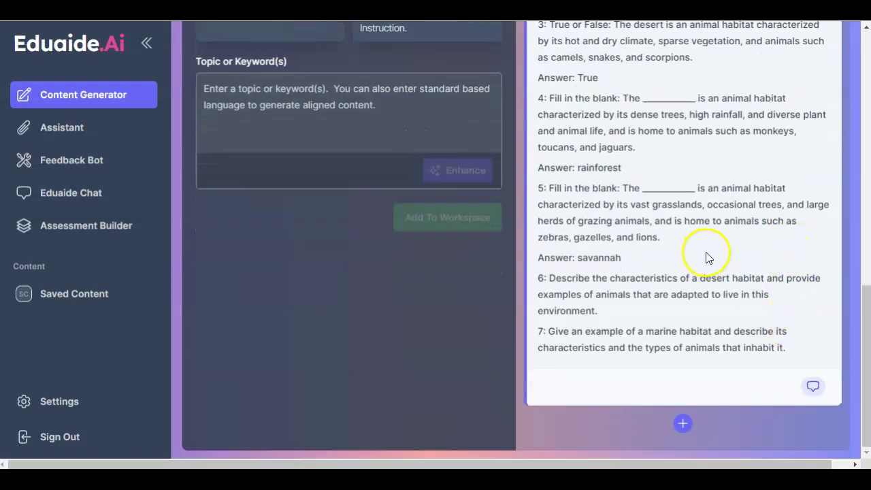
scroll(708, 252, up, 6)
scroll(708, 253, down, 3)
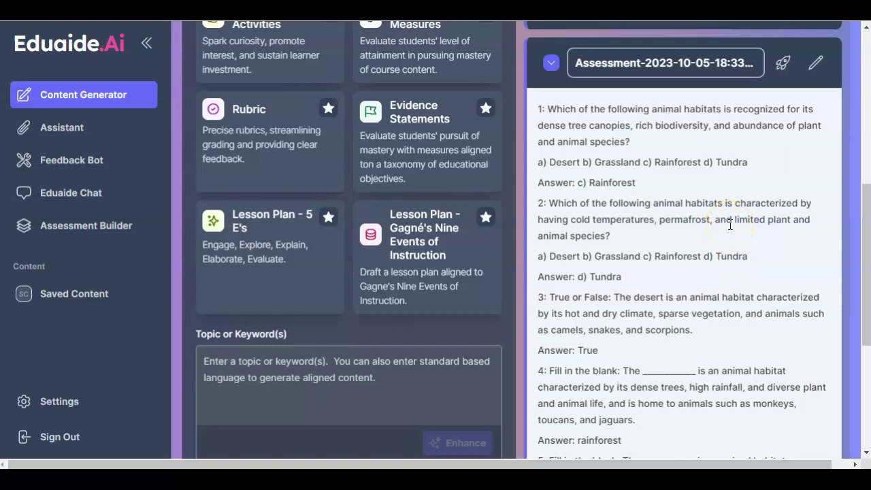
scroll(730, 225, up, 6)
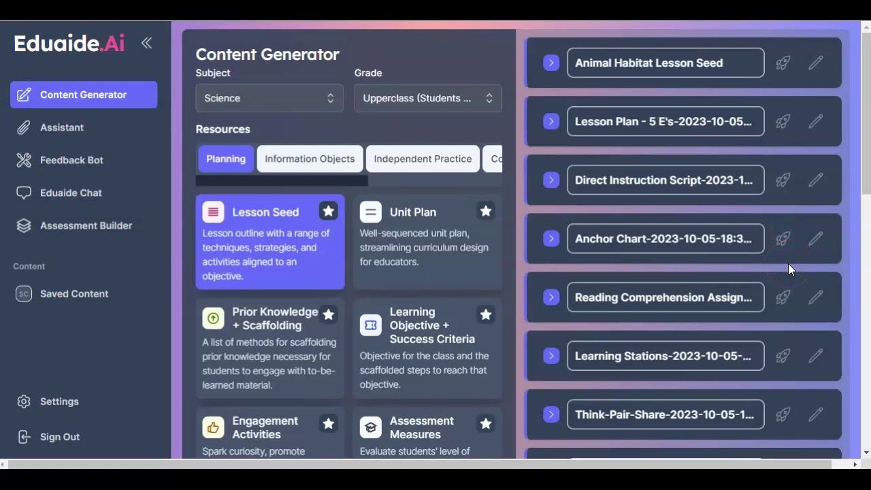
scroll(788, 264, down, 6)
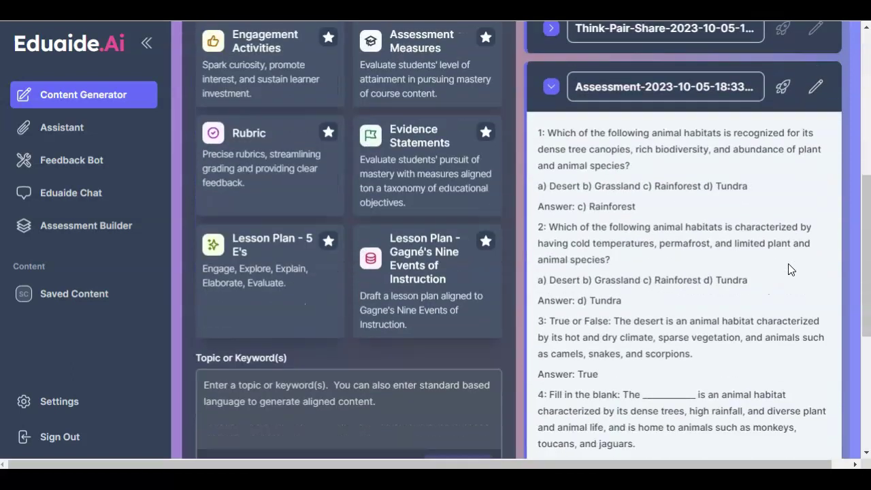